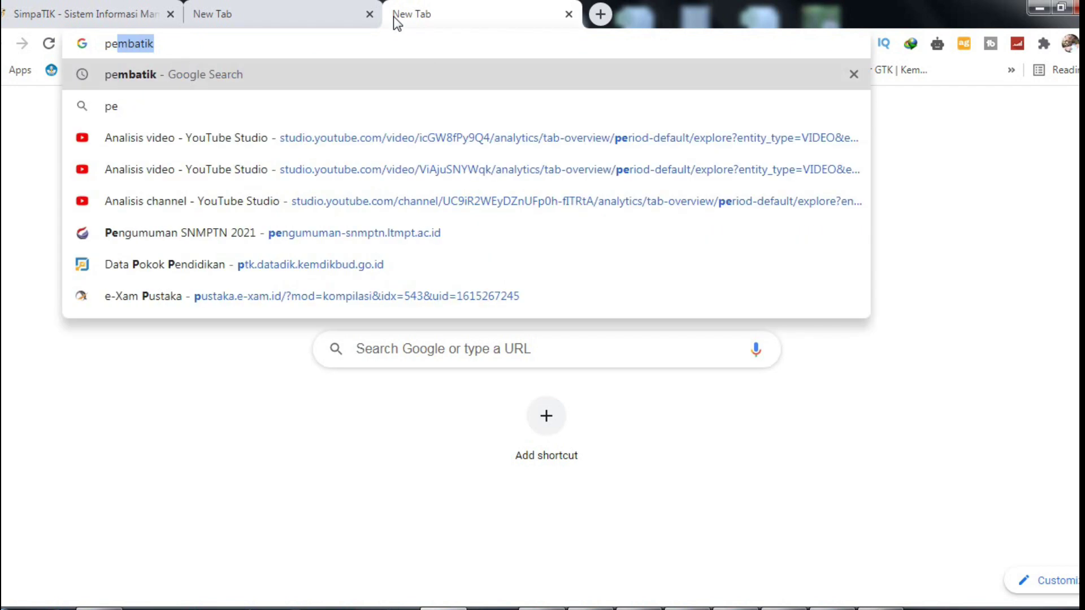
Step: Search Google for 'pembatik' and open the SimpaTIK site from the results
key(Return)
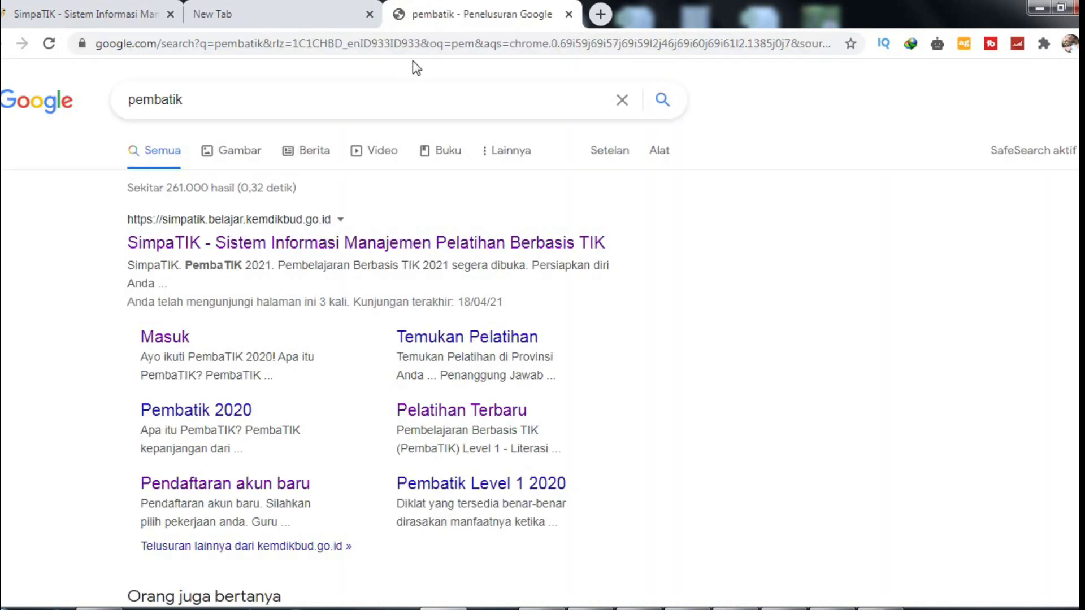
click(254, 247)
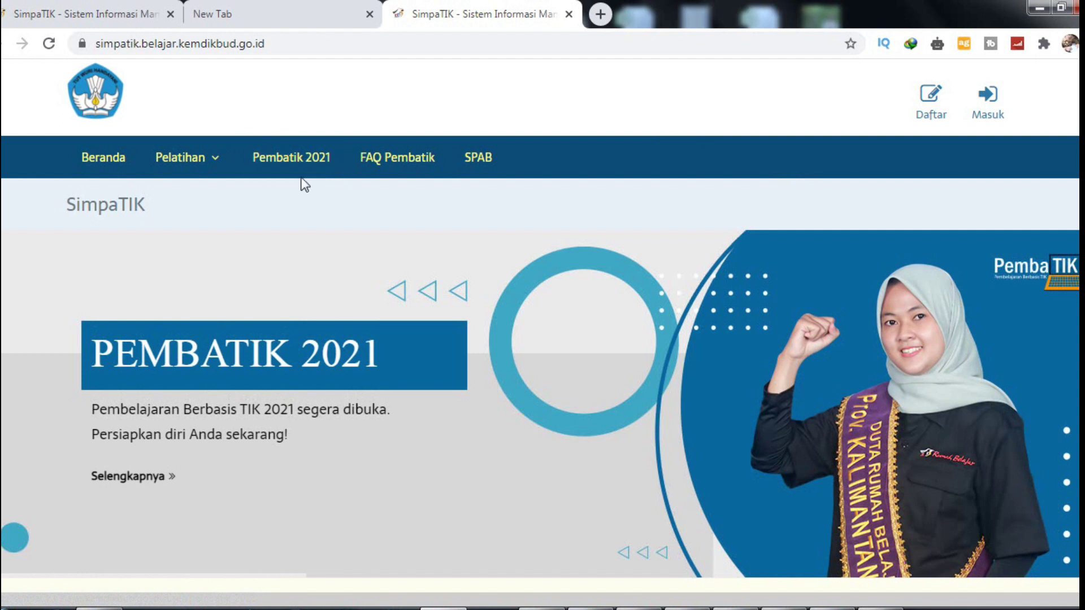
Step: Go to the Pembatik 2021 page and open the Bimtek Daring Level 1 registration waves
click(282, 162)
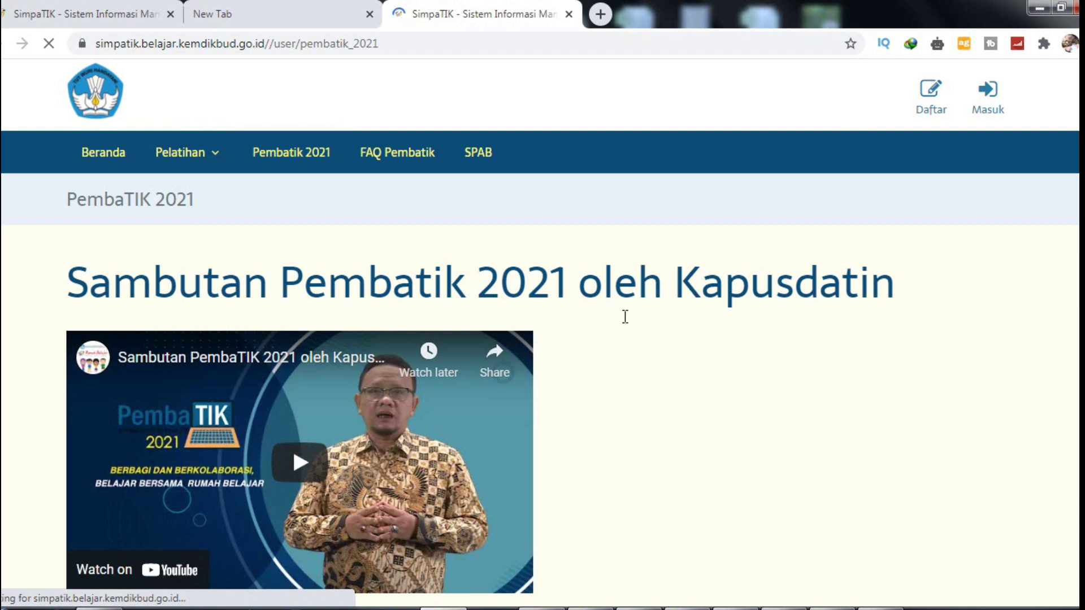
scroll(627, 325, down, 5)
scroll(627, 323, down, 6)
scroll(623, 315, down, 7)
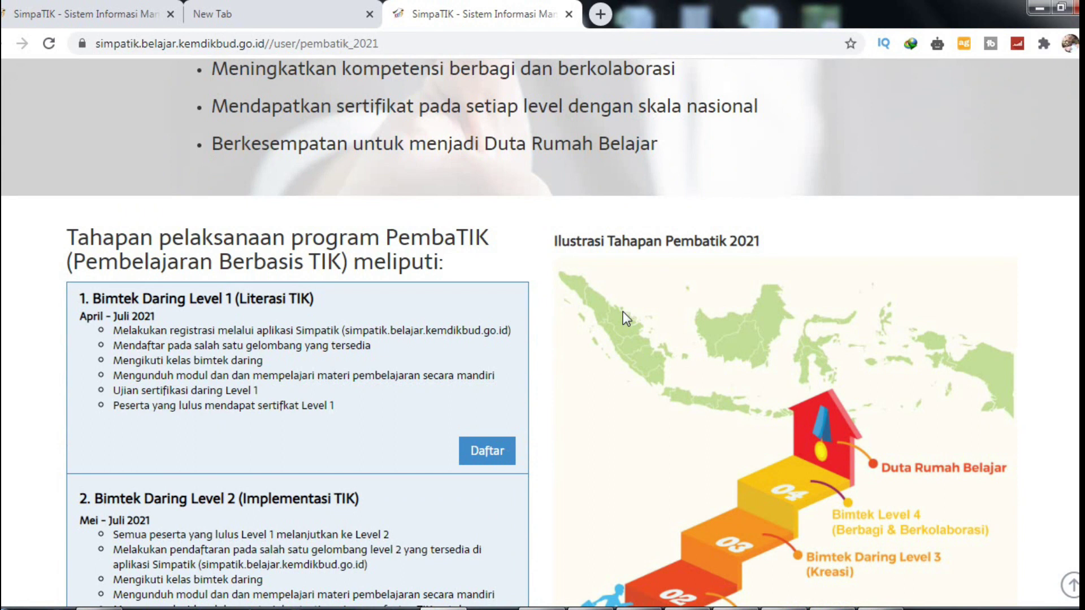
scroll(623, 311, down, 2)
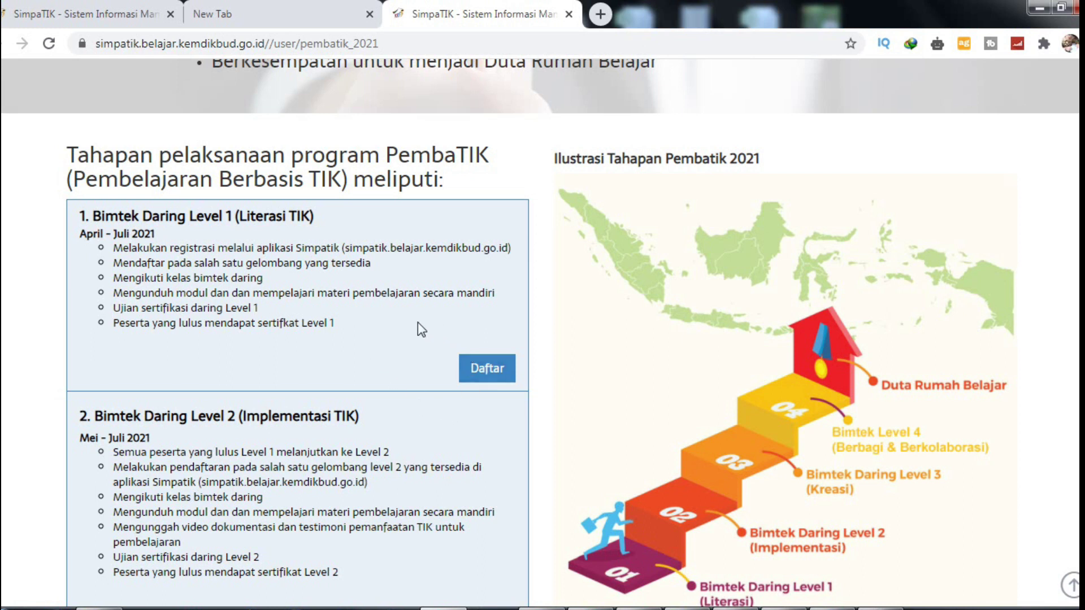
click(465, 376)
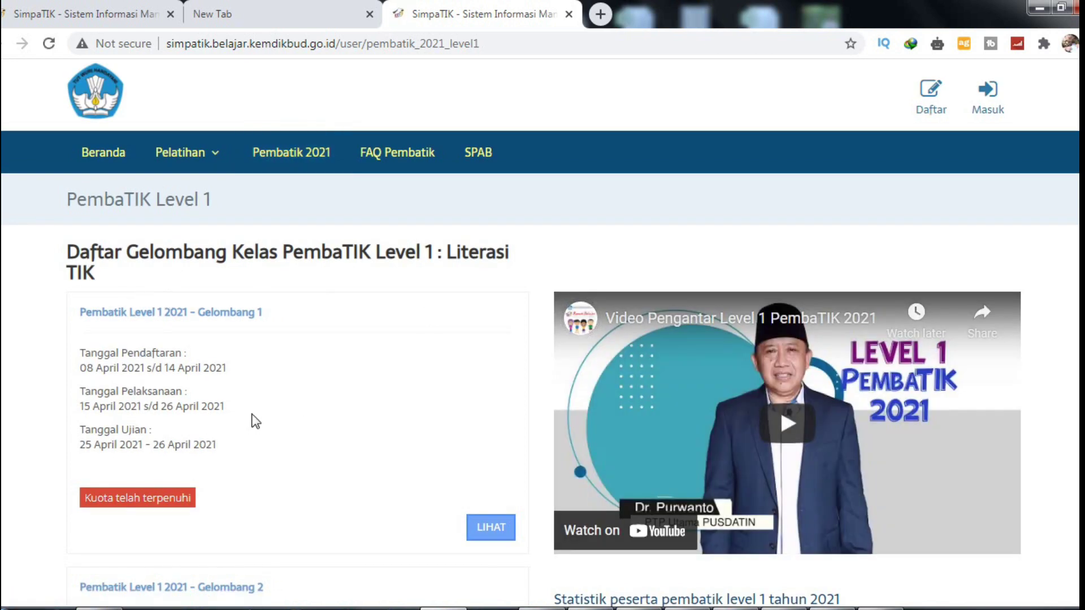
Step: Browse the first wave cards and highlight the Gelombang 4 registration dates
scroll(253, 408, down, 1)
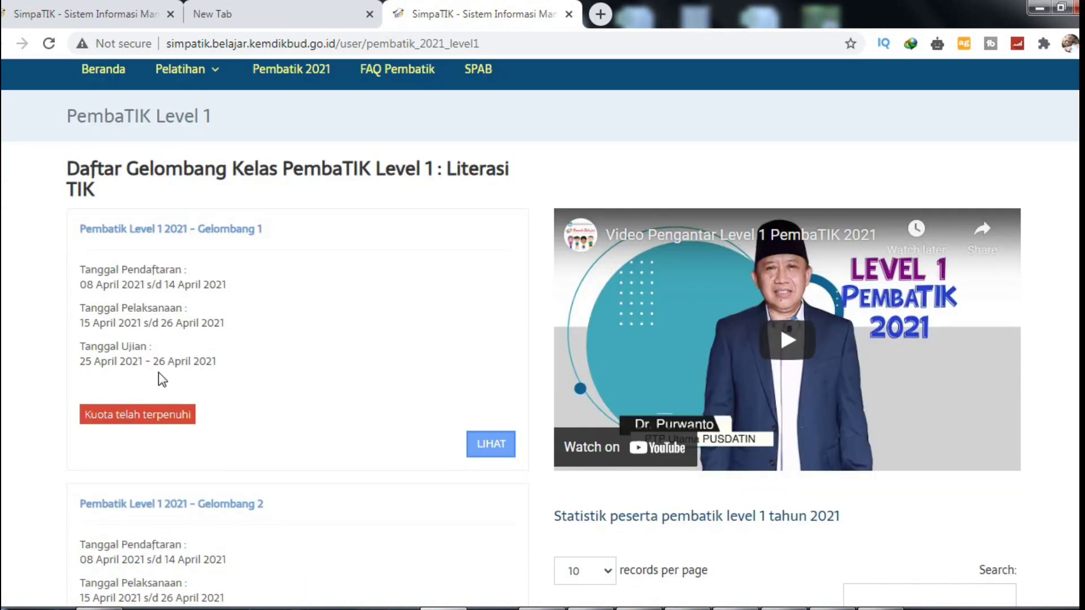
scroll(254, 418, down, 5)
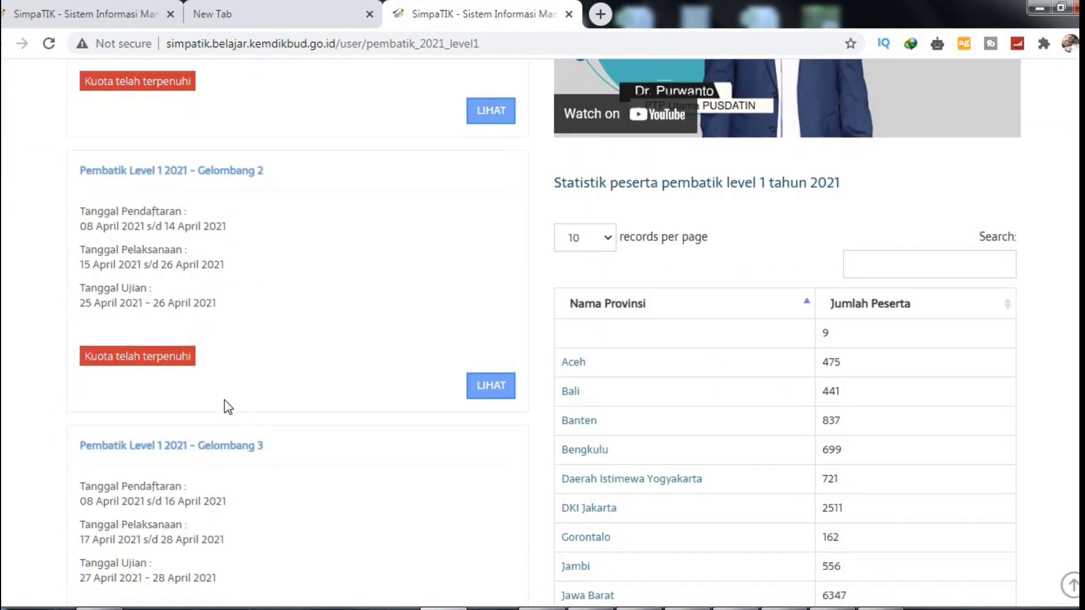
scroll(155, 332, down, 3)
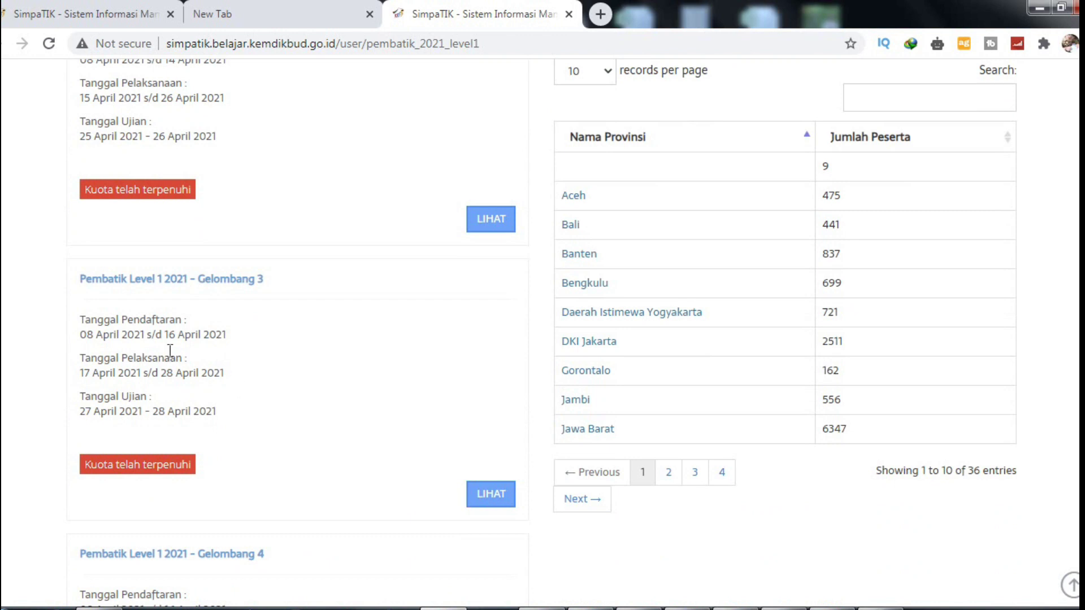
scroll(137, 389, down, 4)
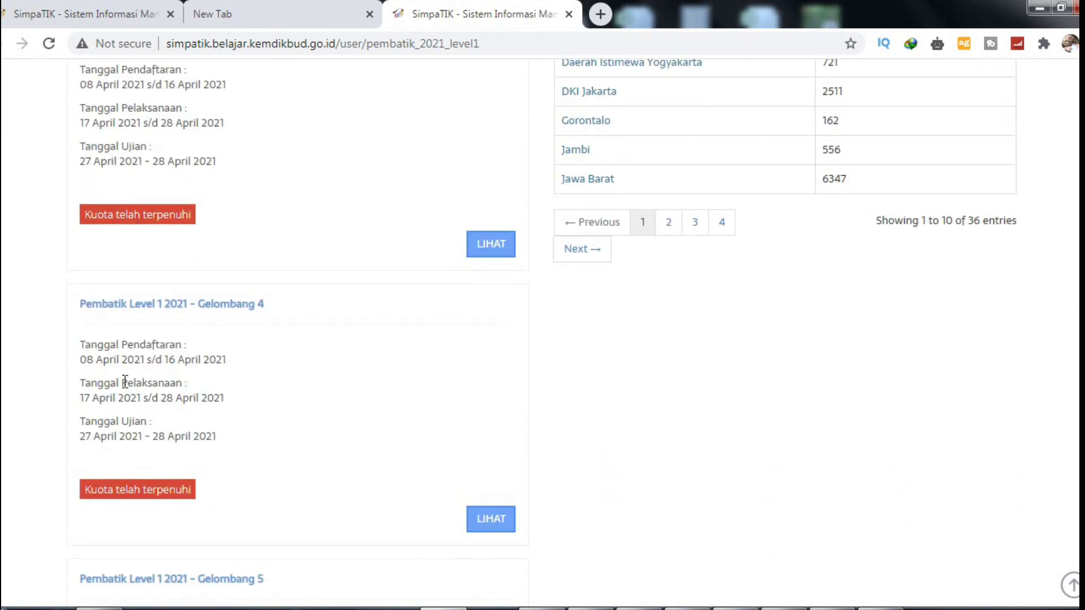
drag(87, 360, 95, 384)
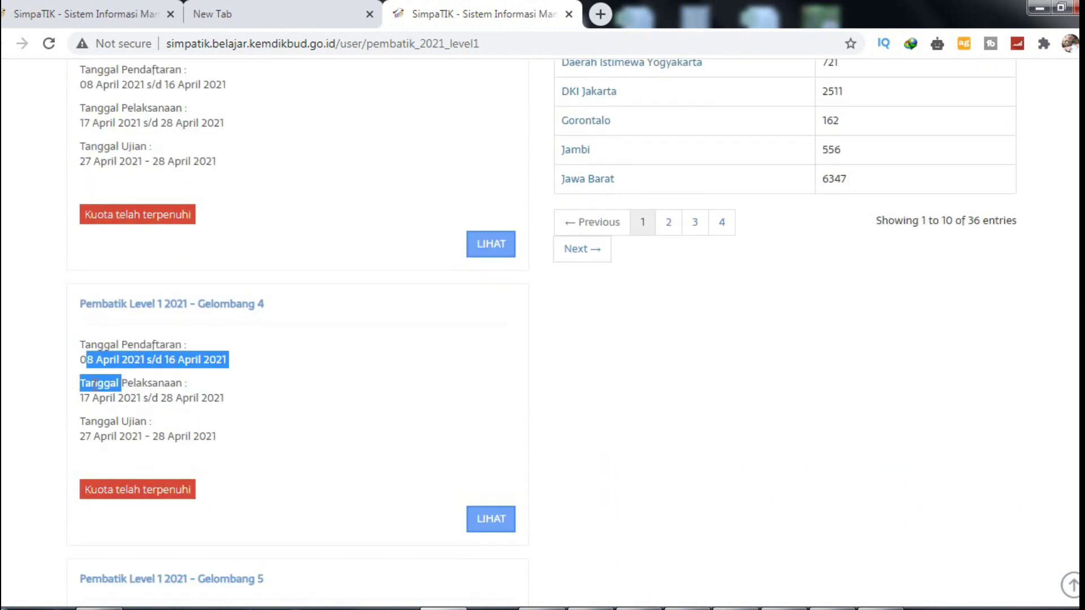
drag(91, 425, 114, 437)
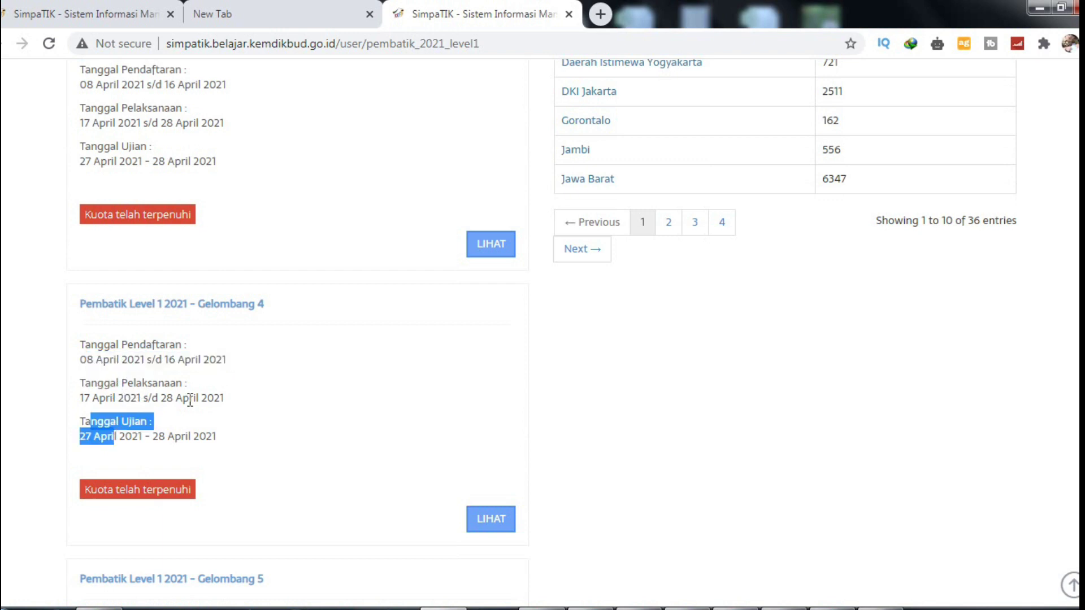
Step: Continue down the wave list to Gelombang 18, still open with 232 places
scroll(190, 399, down, 3)
scroll(189, 400, down, 3)
scroll(252, 268, down, 8)
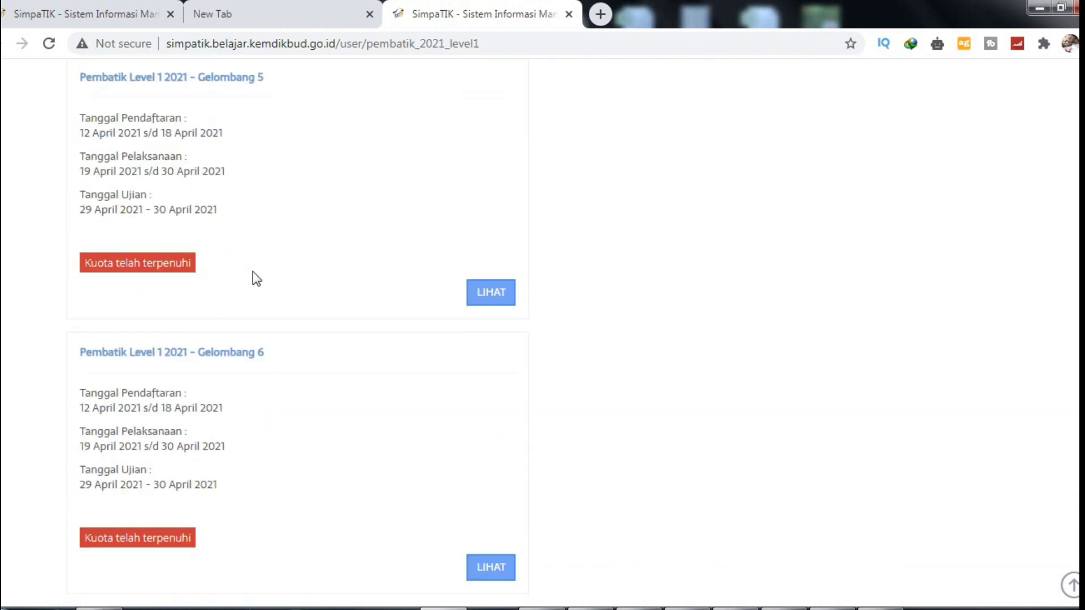
scroll(248, 288, down, 14)
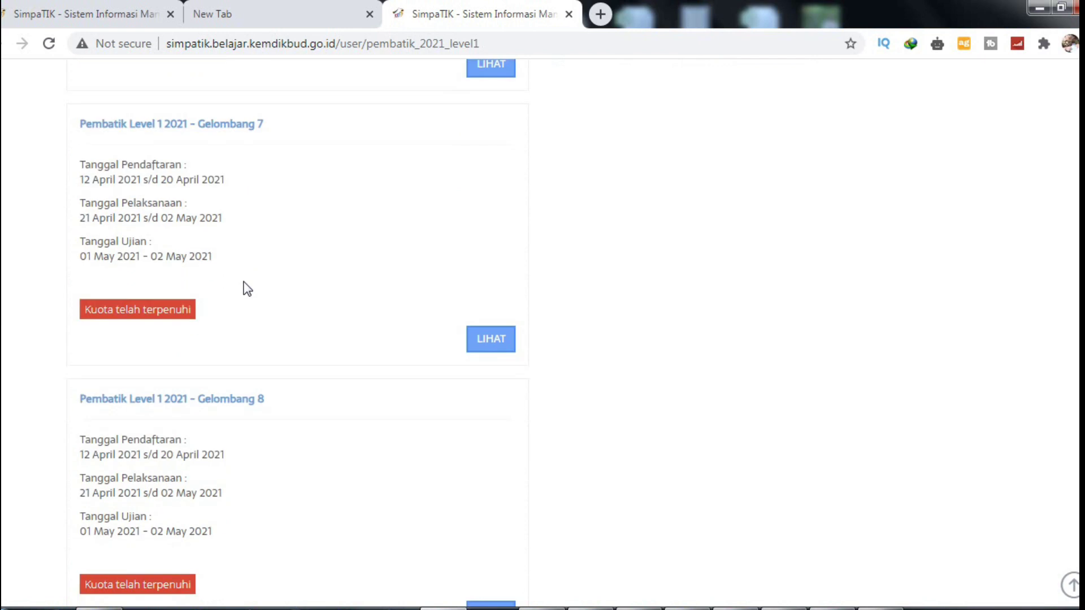
scroll(245, 282, down, 16)
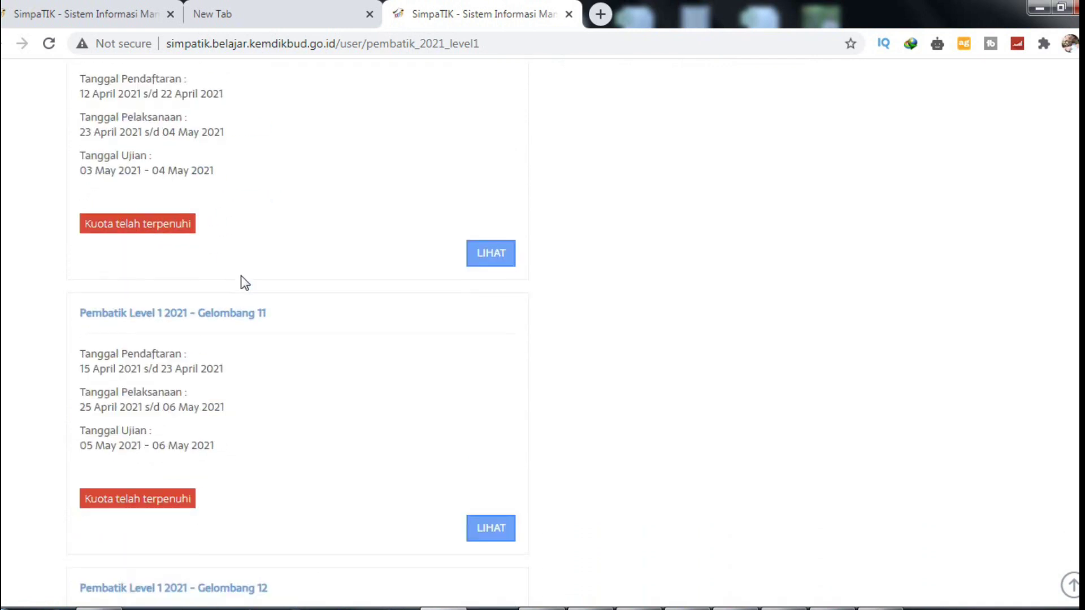
scroll(243, 279, down, 9)
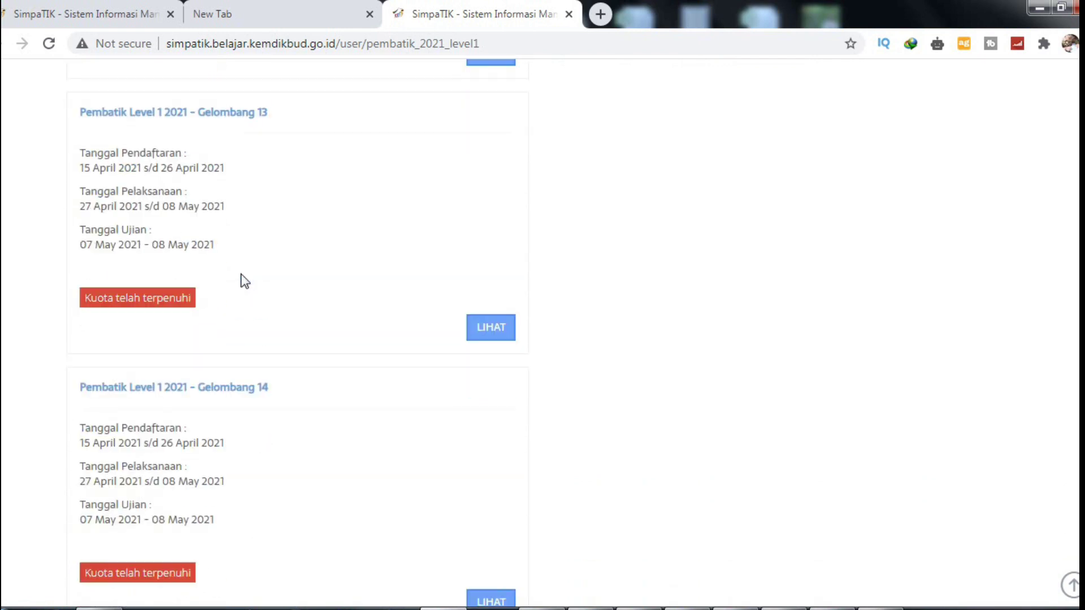
scroll(239, 263, down, 12)
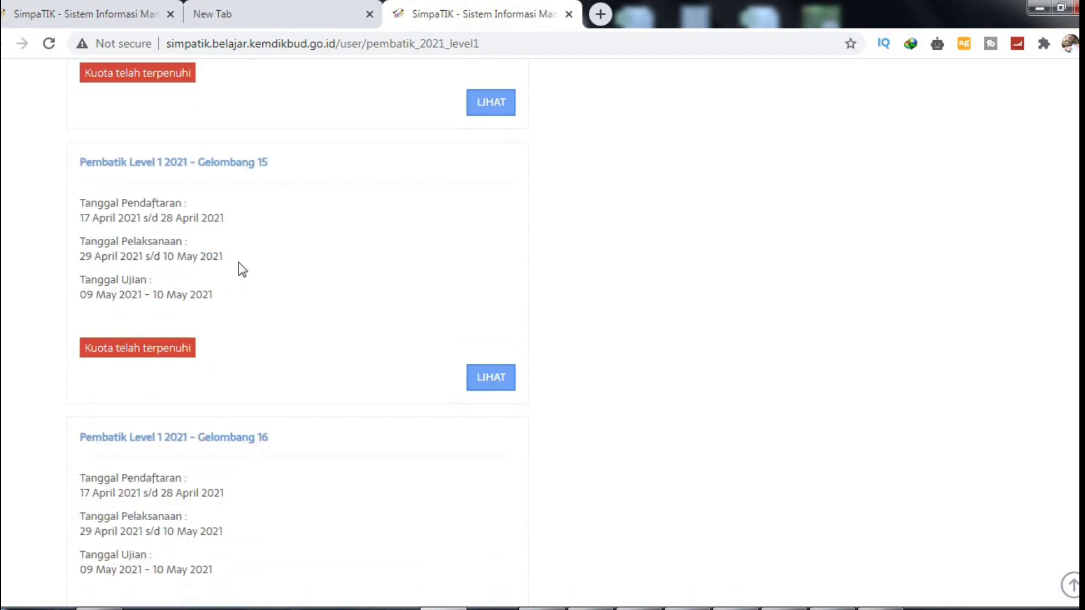
scroll(238, 260, down, 3)
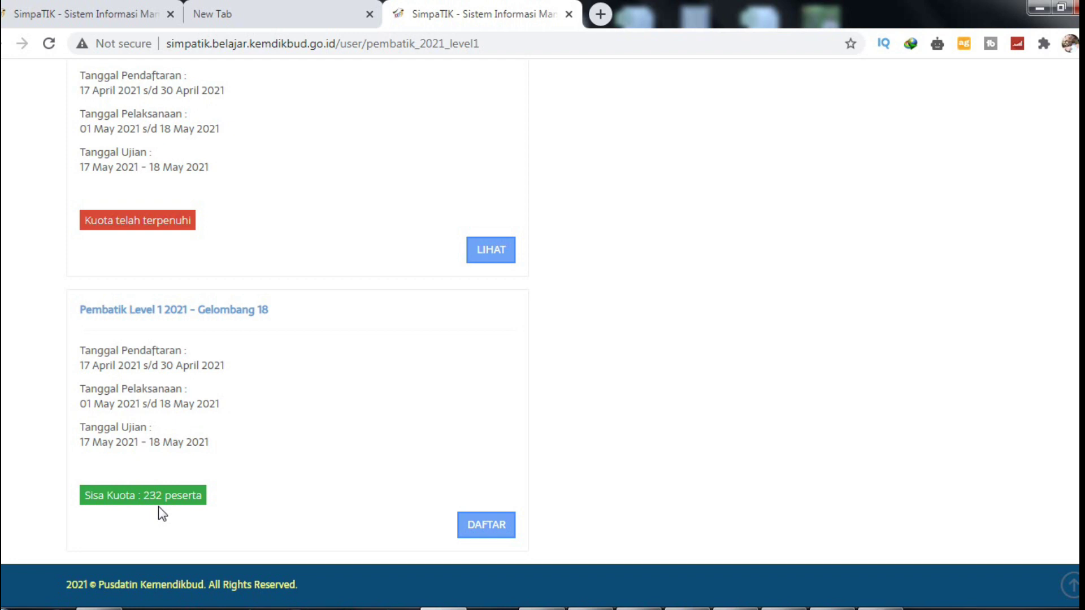
Step: Open Gelombang 18's training details, review the no-certificate notice, then go to new-account registration
click(480, 524)
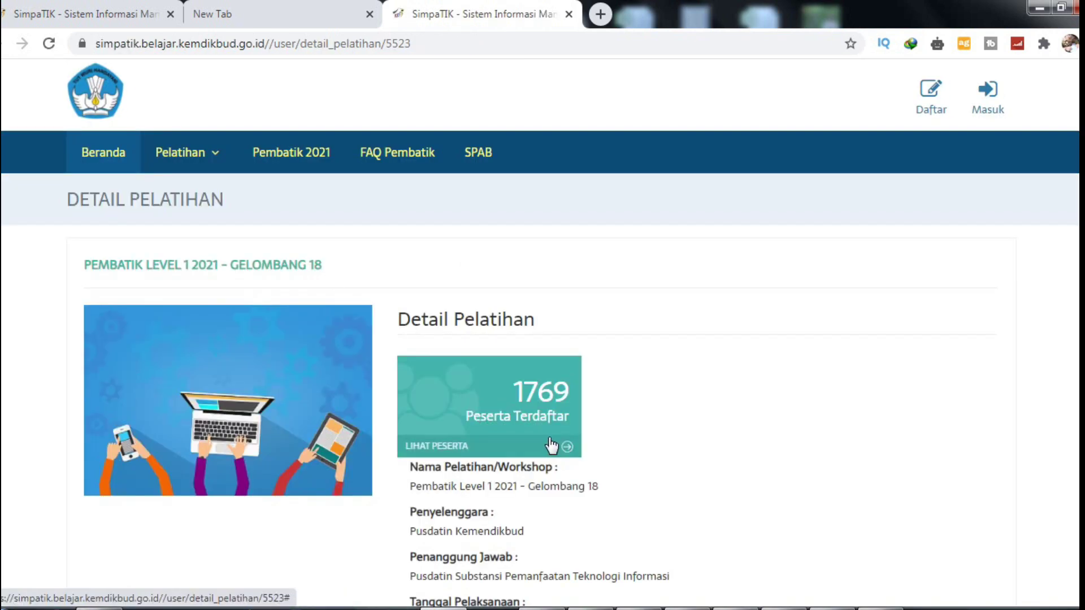
scroll(551, 445, down, 3)
scroll(551, 444, down, 1)
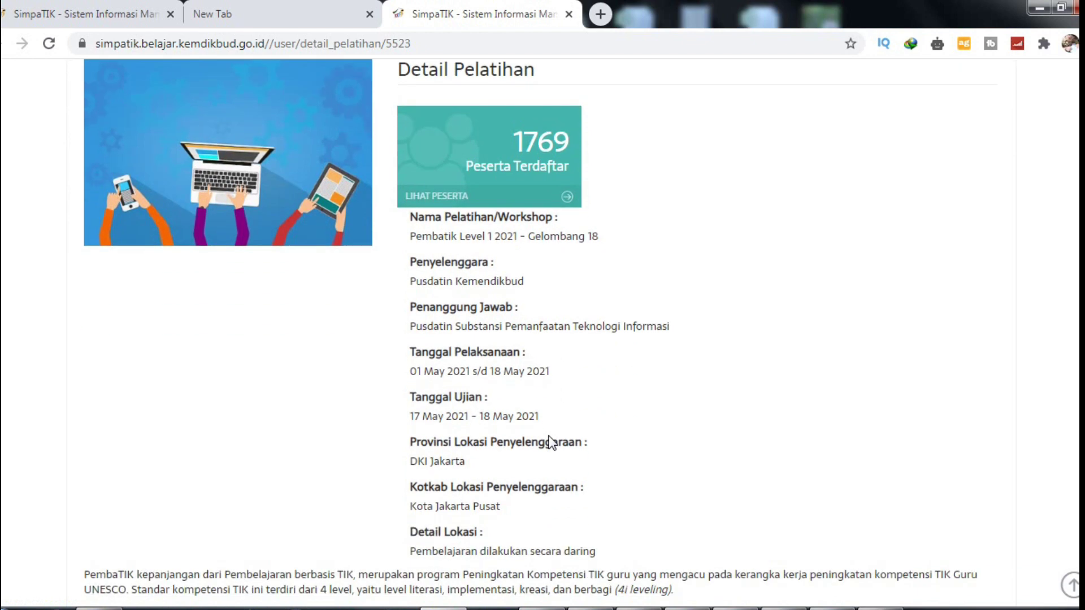
scroll(548, 433, down, 5)
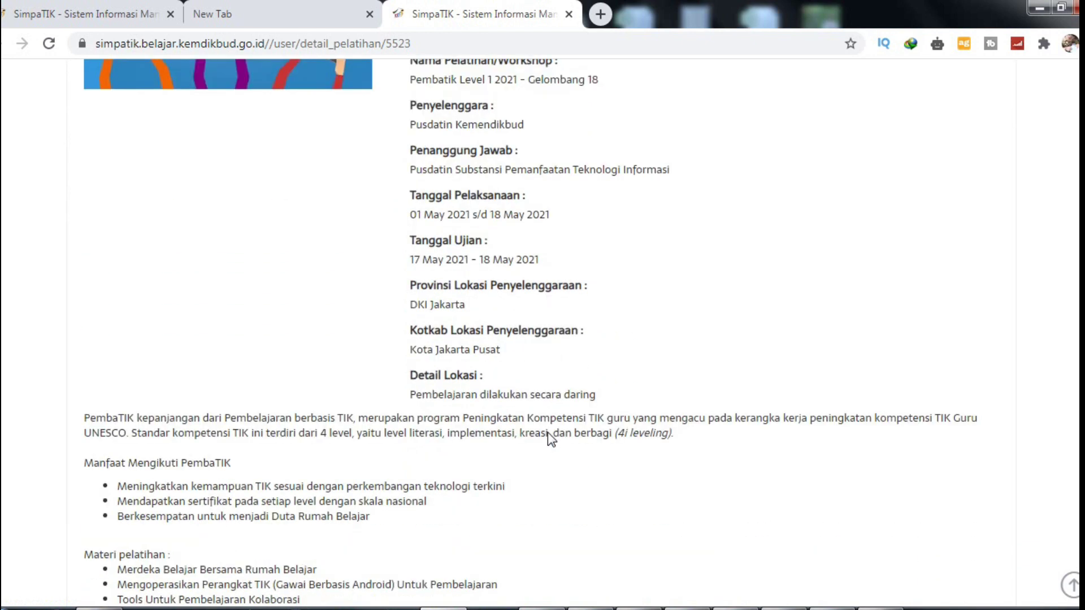
scroll(549, 431, down, 4)
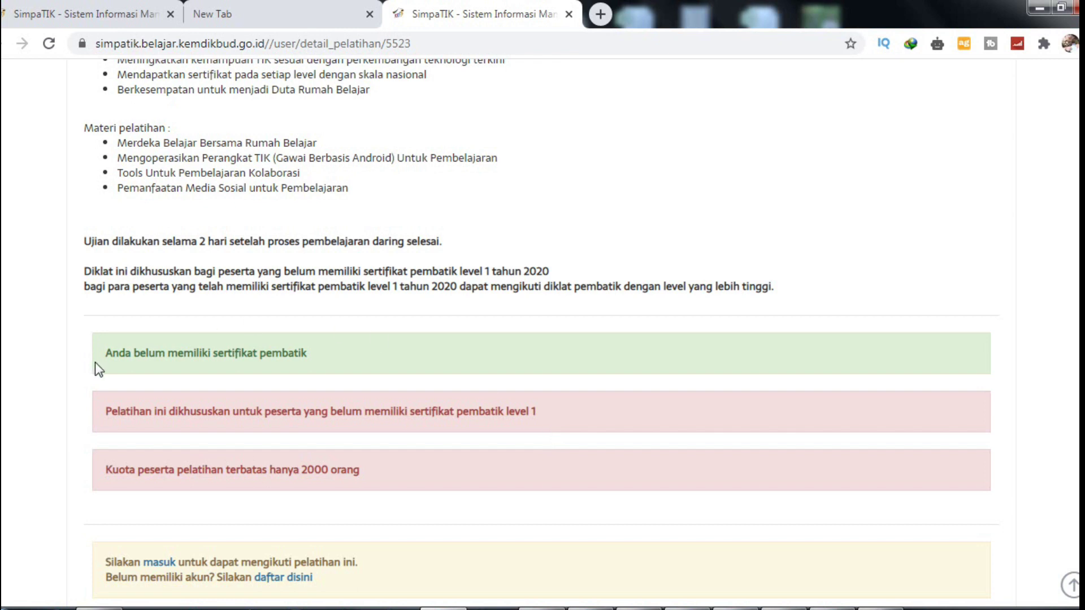
drag(104, 355, 325, 357)
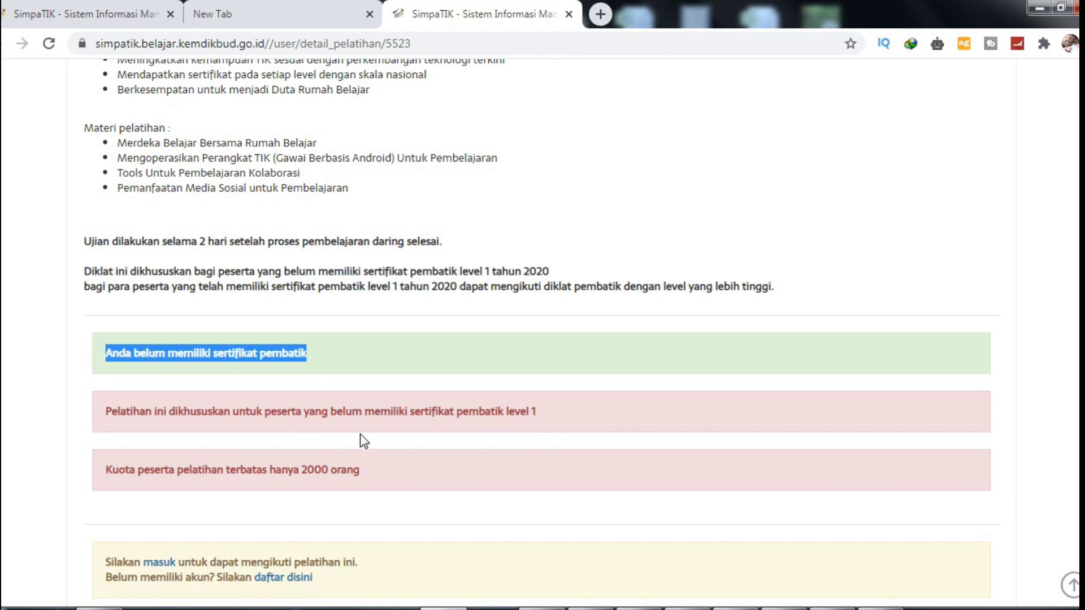
scroll(193, 502, down, 3)
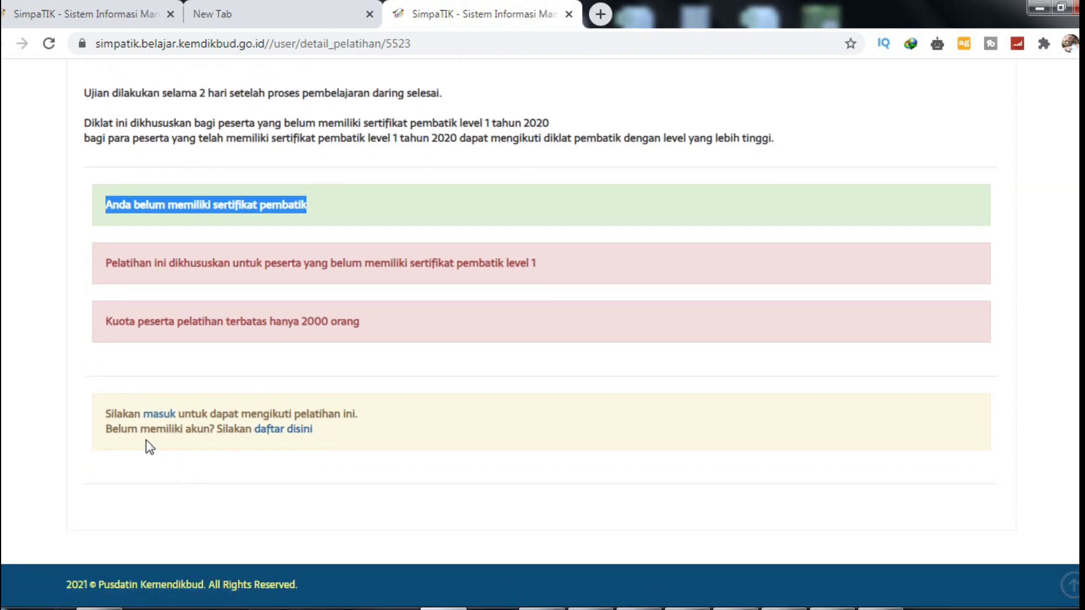
click(278, 430)
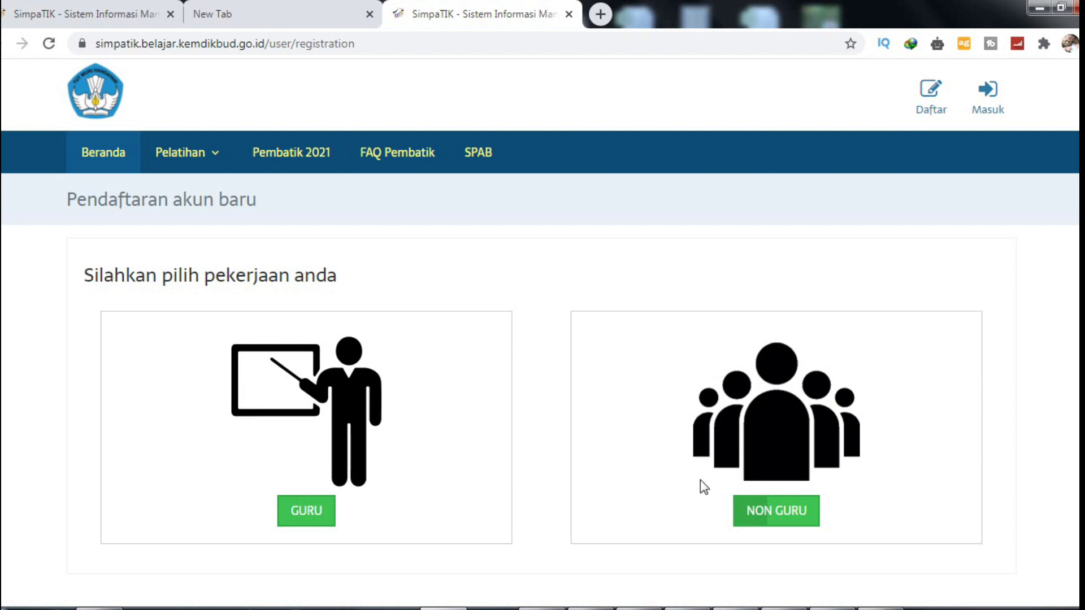
Step: Choose to register the new account as a teacher (Guru)
scroll(117, 443, down, 1)
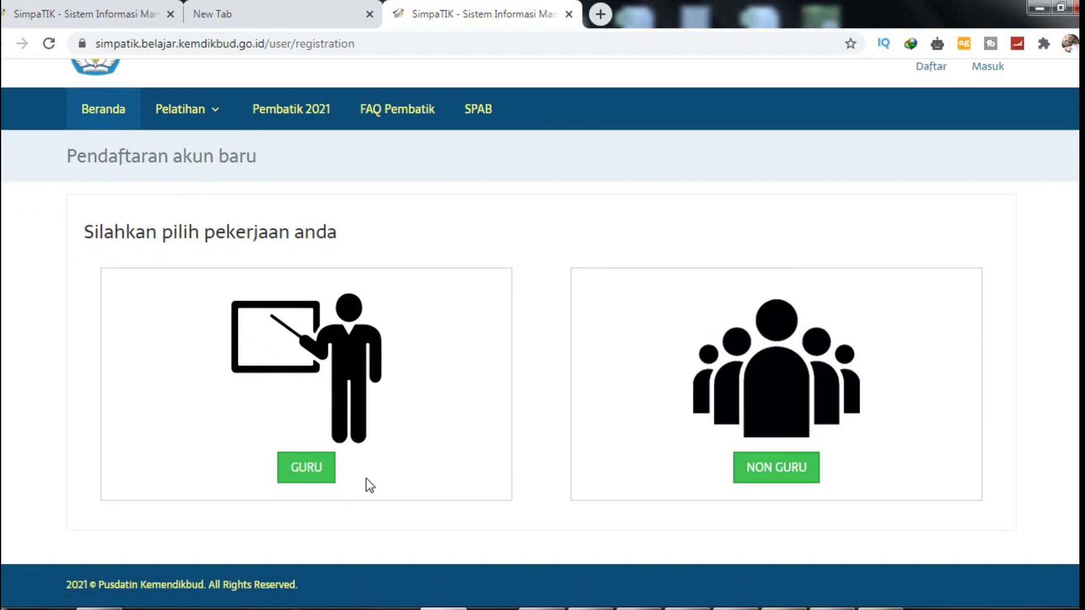
click(316, 474)
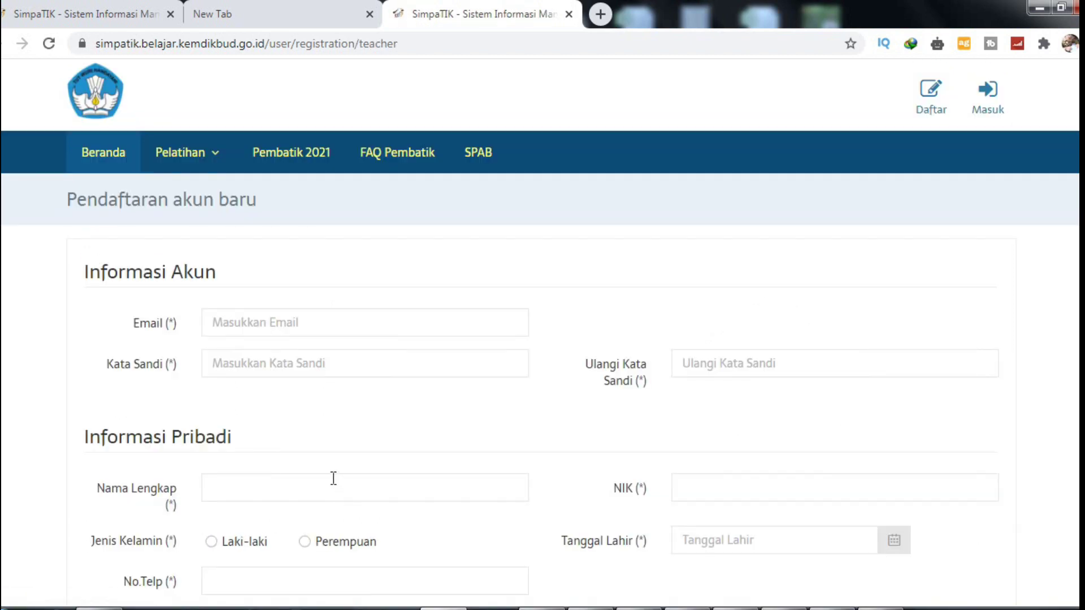
scroll(280, 345, down, 10)
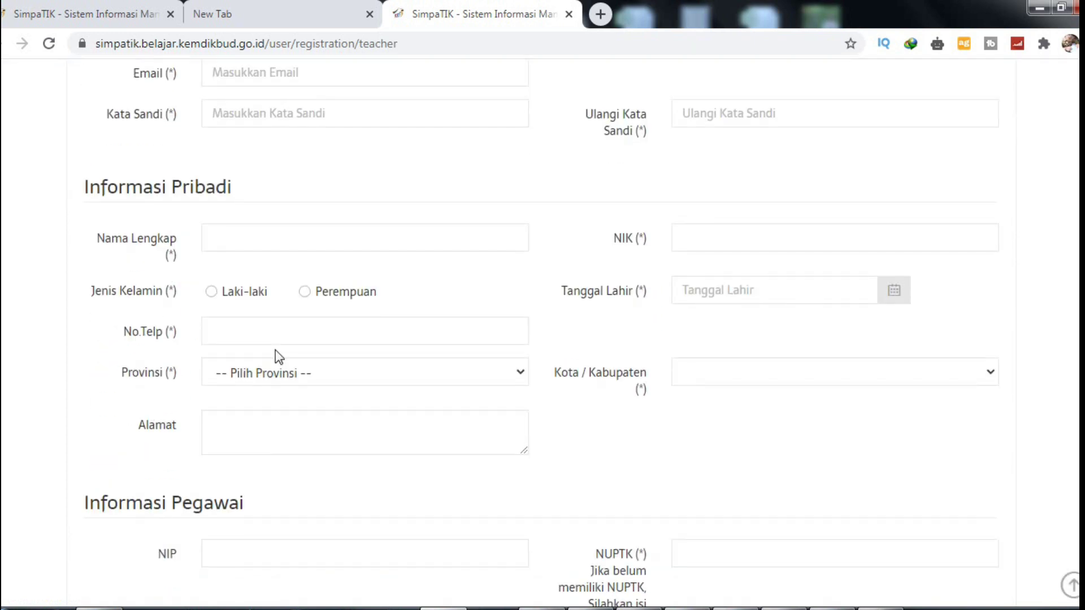
scroll(277, 357, up, 10)
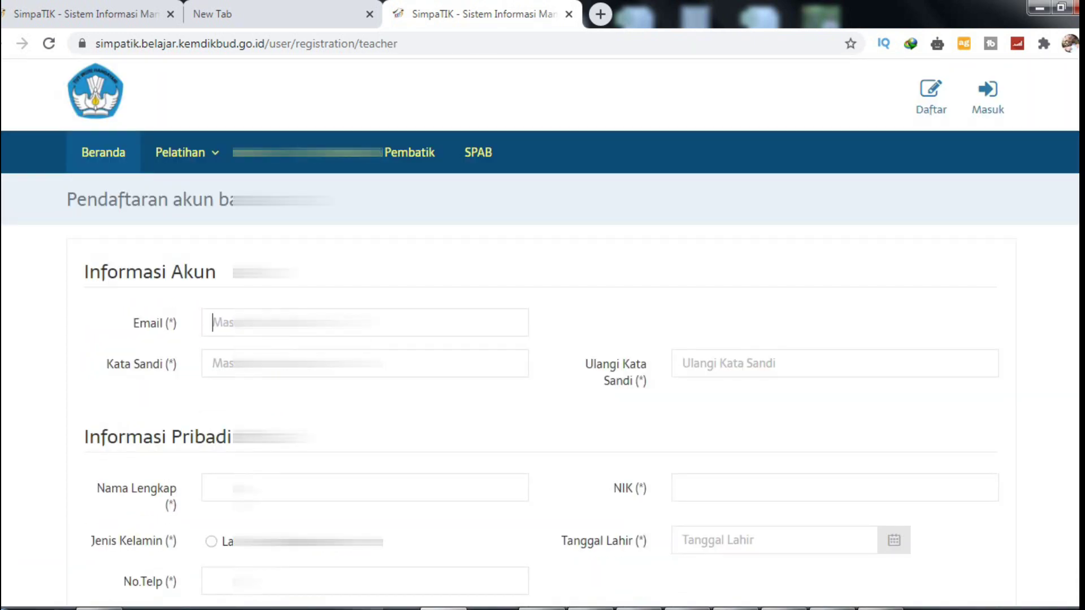
Step: Fill in the account e-mail from autofill, then the password and its confirmation
click(213, 322)
key(Escape)
click(213, 322)
text(d)
key(Down)
key(Return)
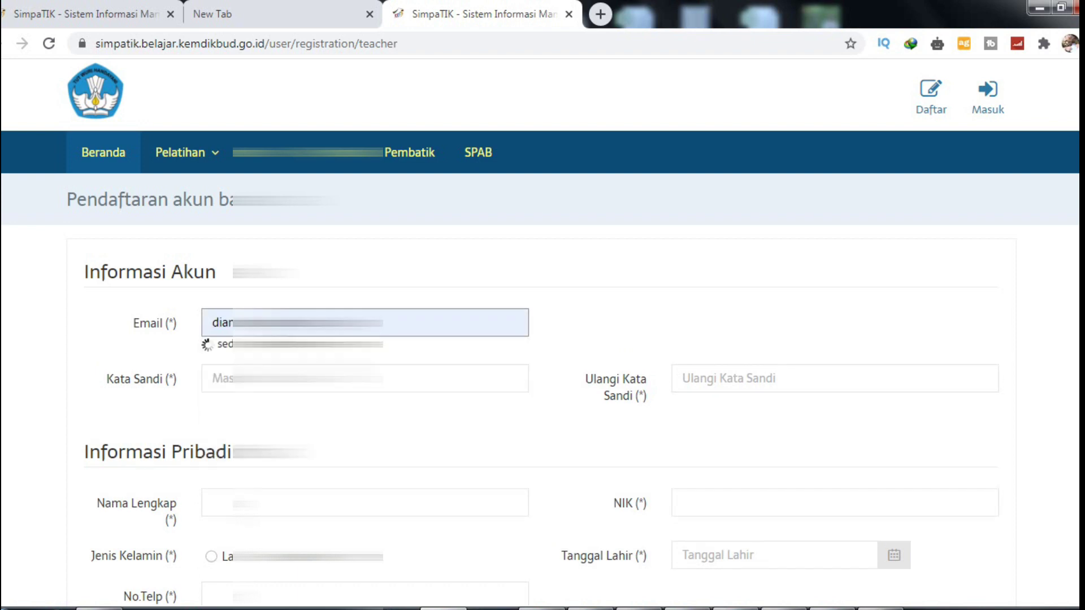
click(213, 379)
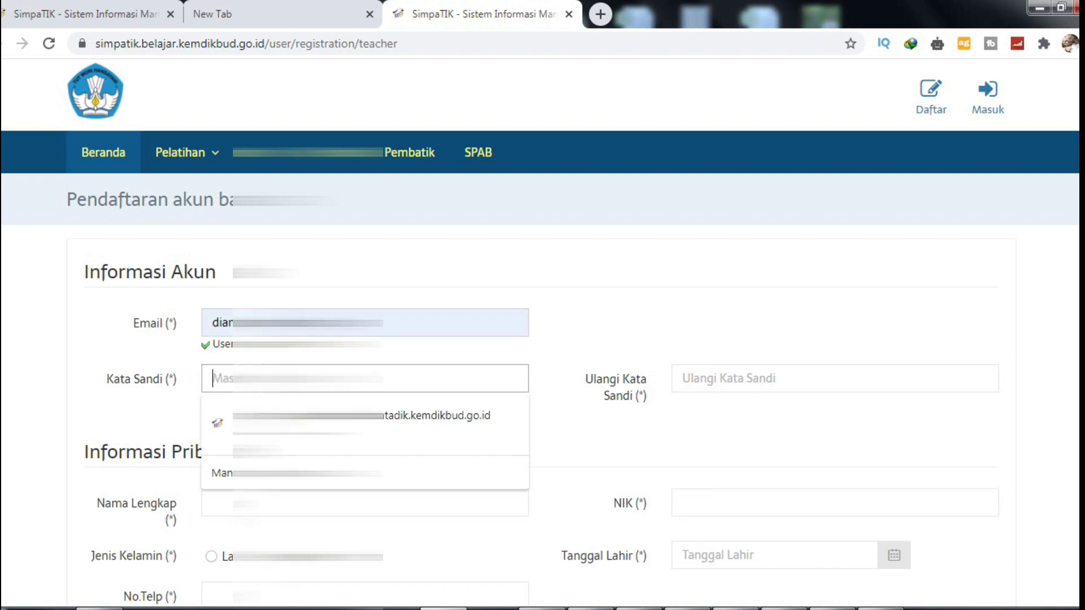
text(123)
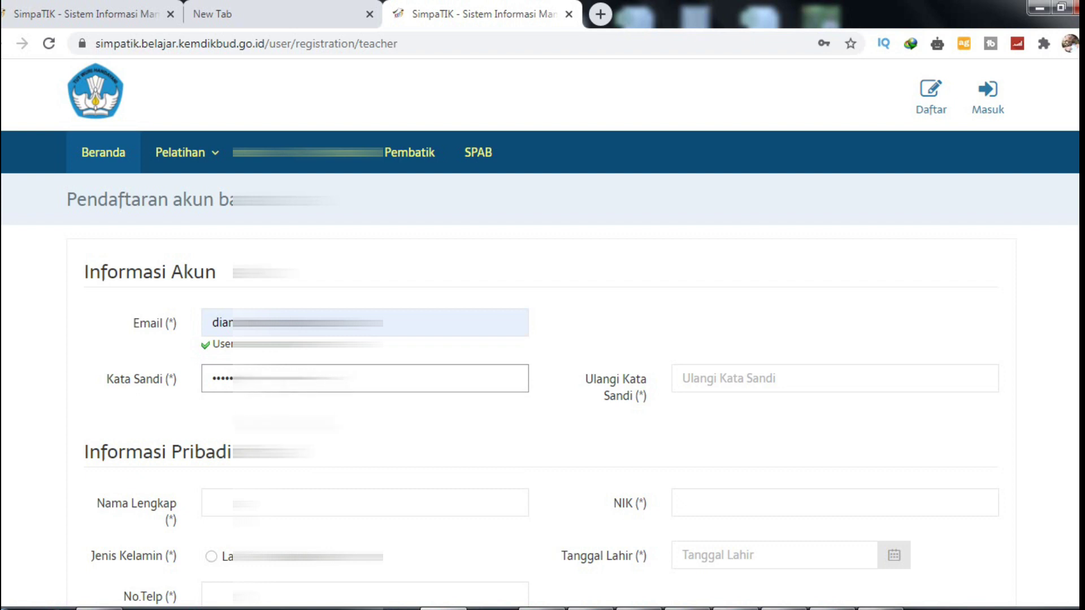
scroll(586, 302, down, 2)
click(685, 295)
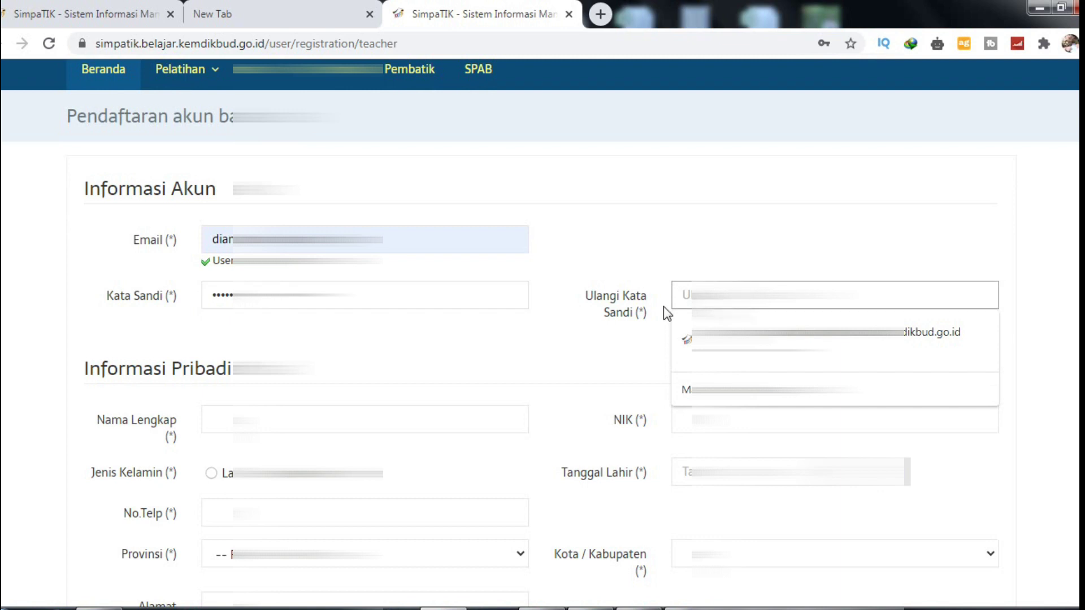
text(1)
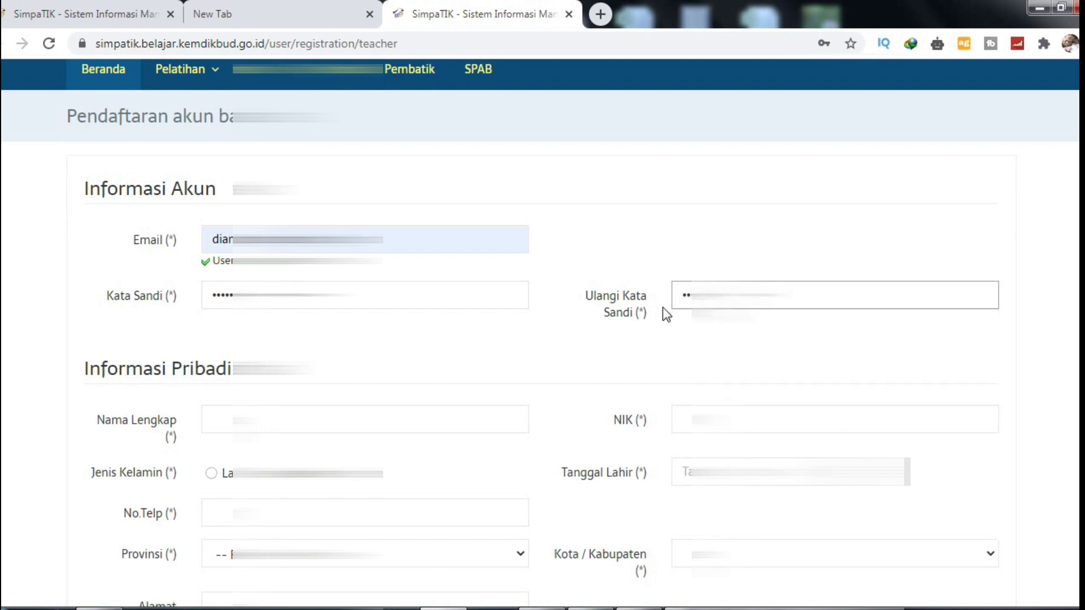
text(2)
Step: Fill the full name, gender Laki-laki, NIK and phone number from saved entries
scroll(601, 372, down, 3)
click(365, 252)
key(Down)
key(Return)
click(211, 306)
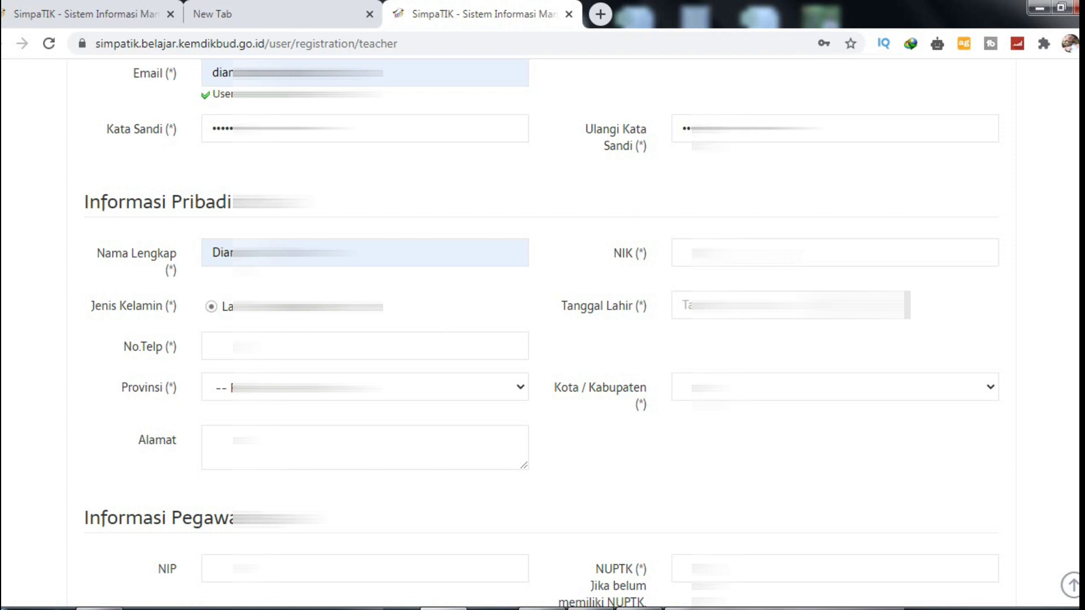
click(684, 253)
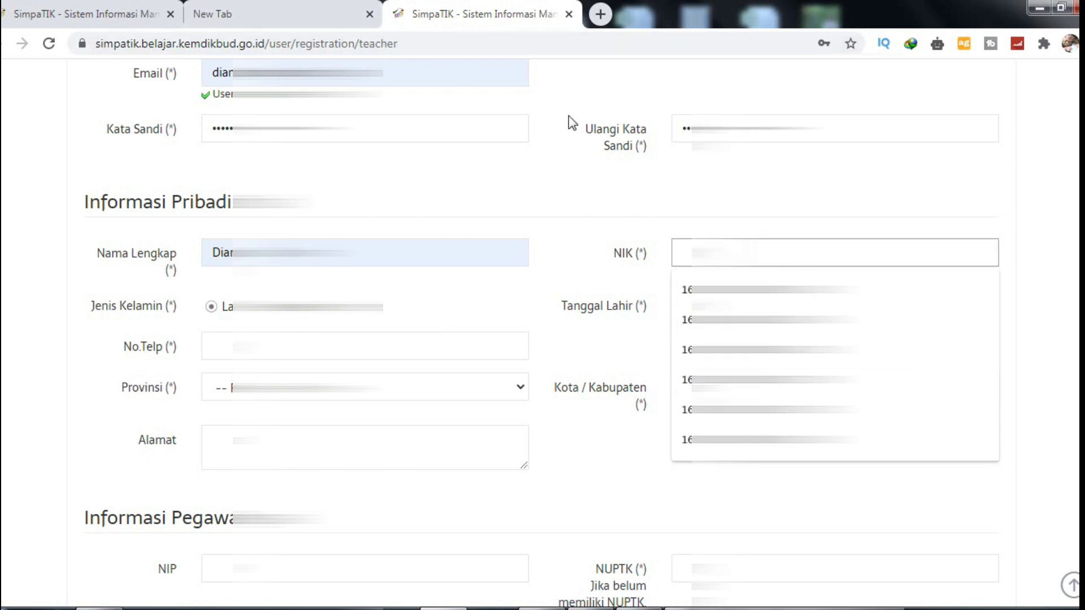
key(Down)
key(Return)
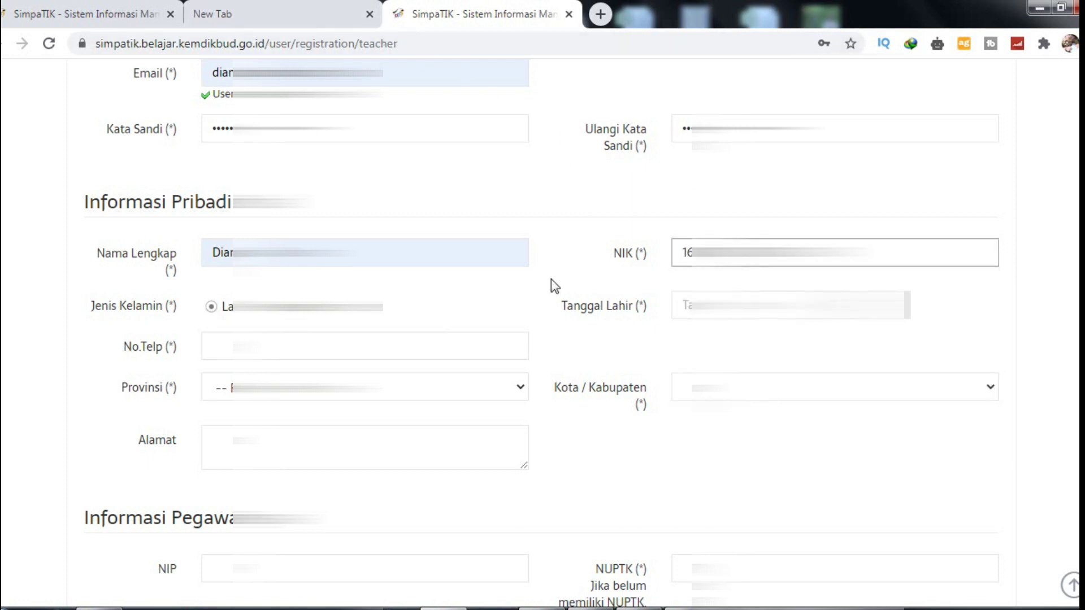
click(212, 346)
key(Down)
key(Return)
Step: Set the province to Sumatera Selatan, choose the city/regency, and enter the home address
key(Tab)
key(alt+Down)
key(Down)
key(Down)
key(Down)
key(Down)
key(Down)
key(Down)
key(Down)
key(Up)
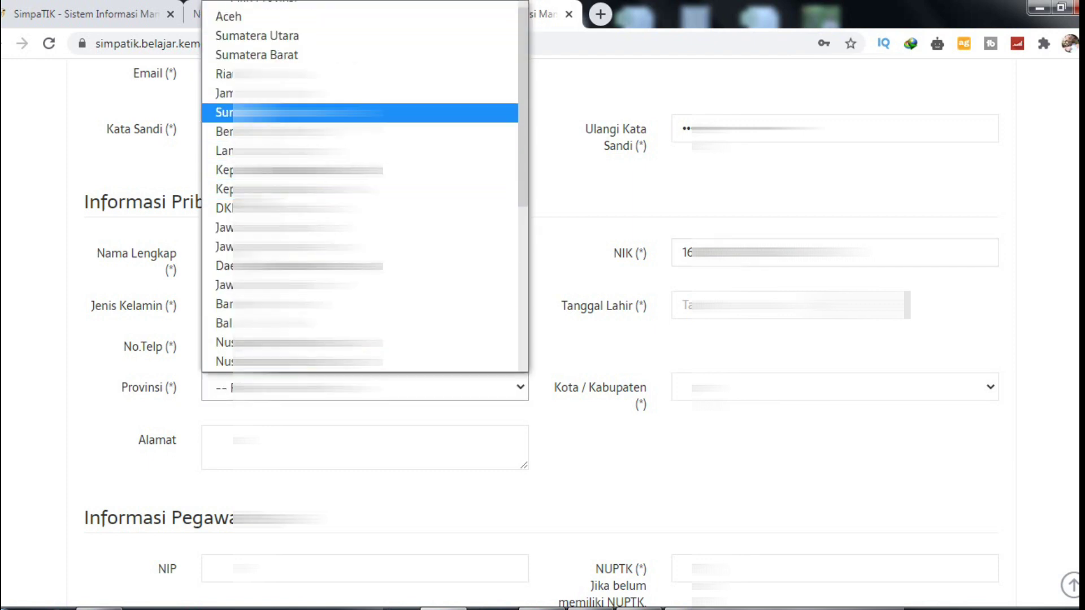
key(Return)
key(Tab)
key(alt+Down)
key(Down)
key(Down)
key(Down)
key(Down)
key(Down)
key(Down)
key(Down)
key(Down)
key(Up)
key(Return)
key(Tab)
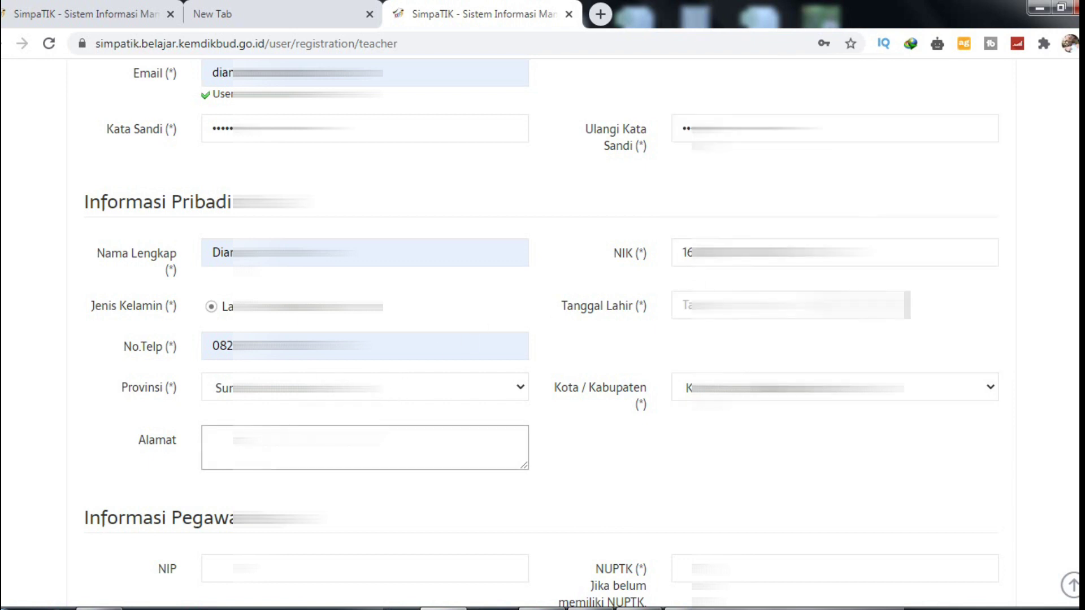
text(Tanj)
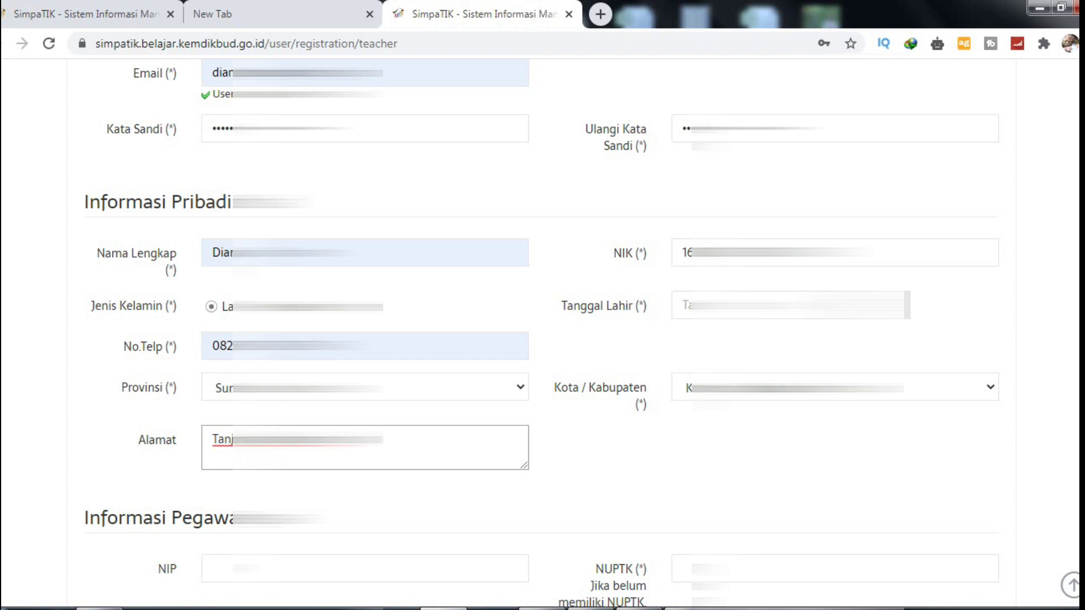
scroll(450, 433, down, 6)
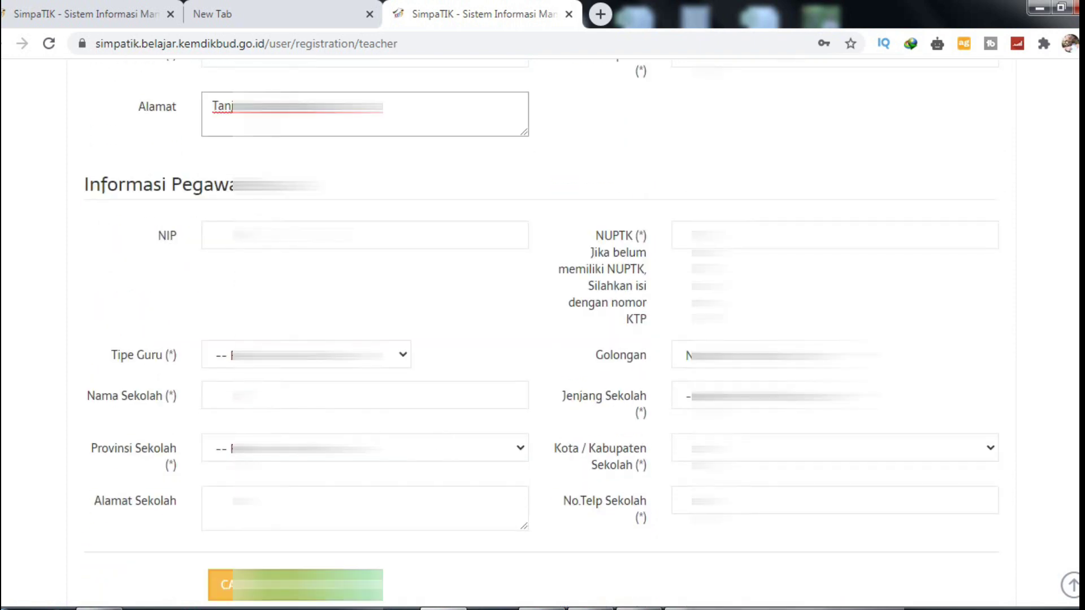
Step: Fill the NIP and NUPTK numbers from the saved suggestions
click(226, 235)
click(218, 315)
click(834, 235)
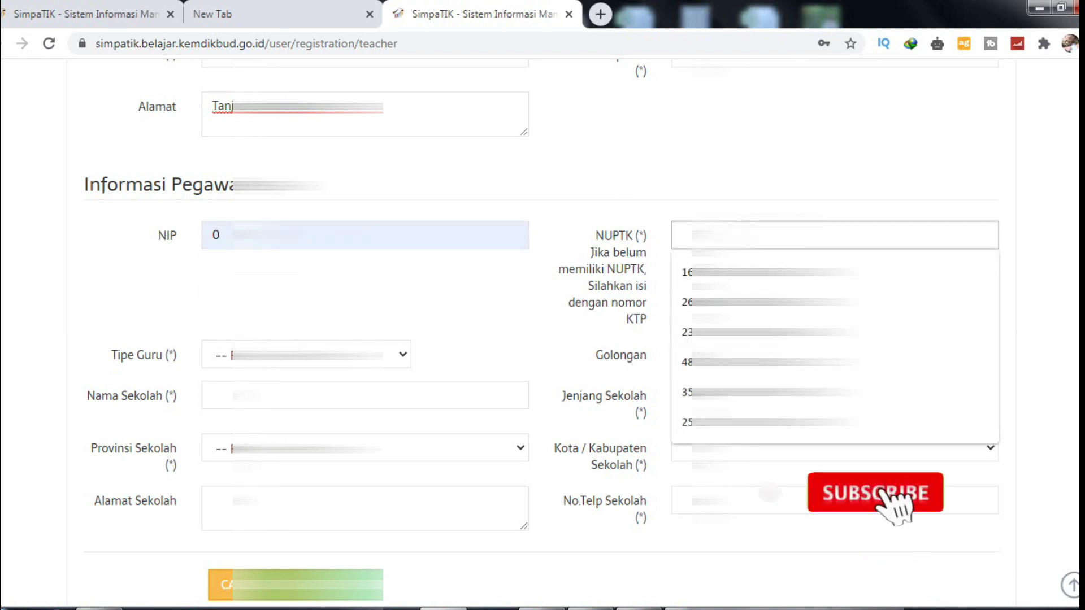
text(0)
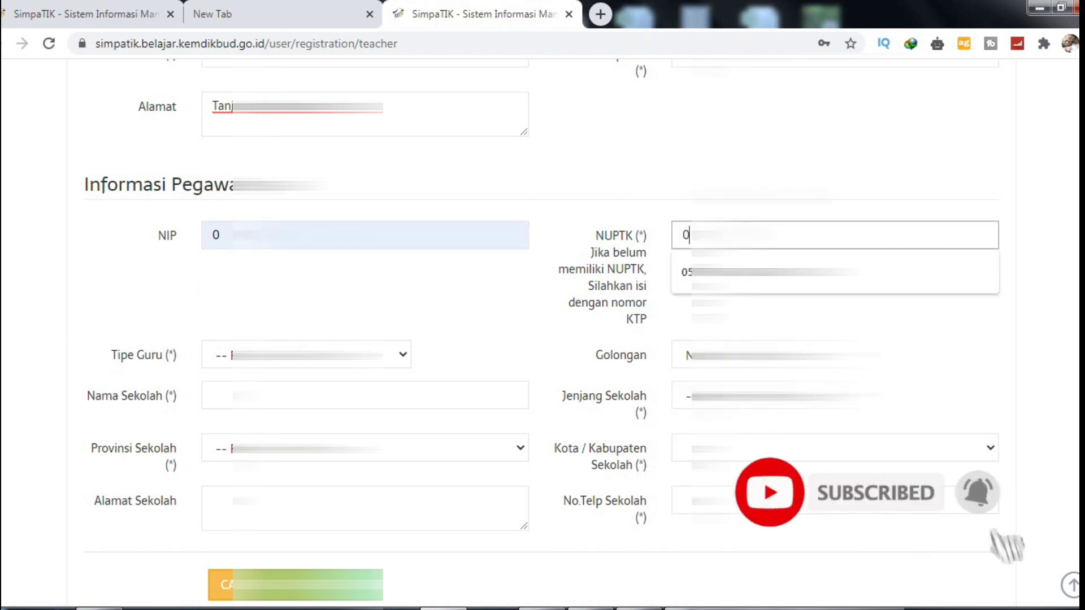
click(473, 366)
scroll(472, 369, down, 3)
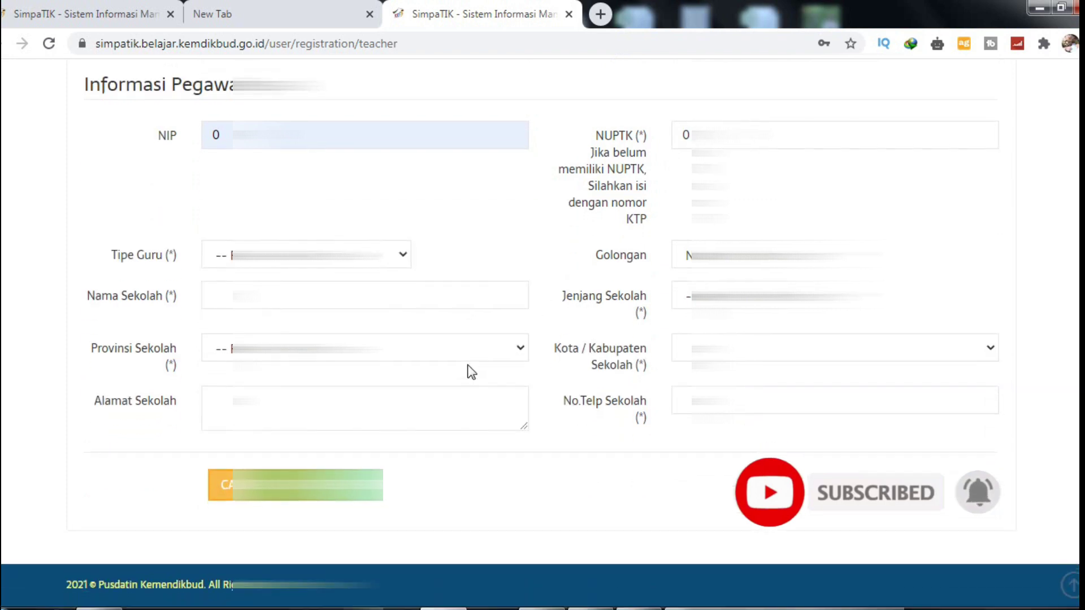
Step: Choose the teacher type from its dropdown list
click(305, 255)
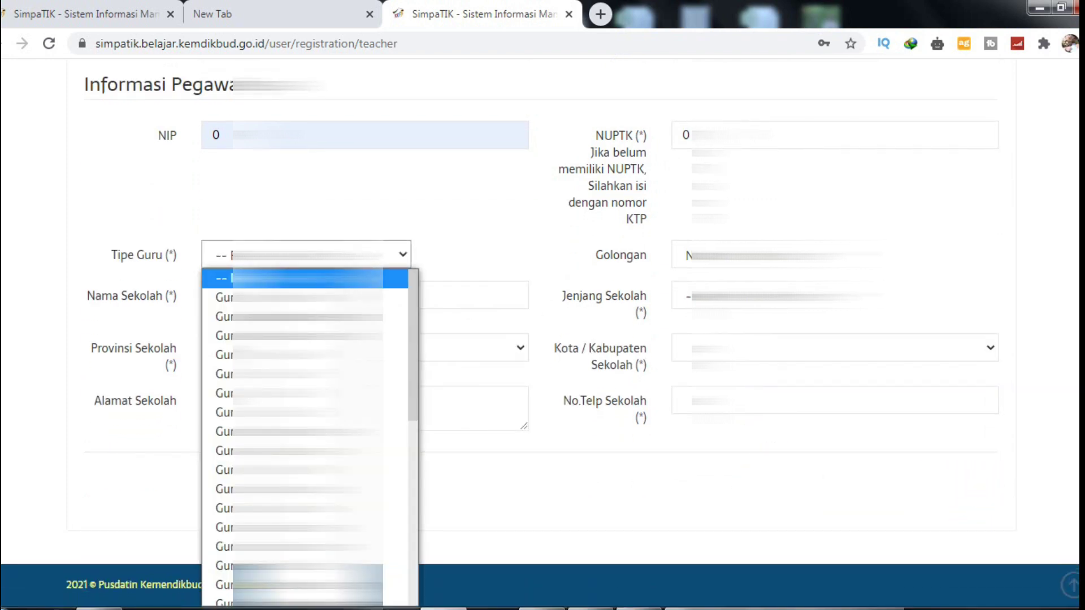
key(Down)
key(Down)
key(Down)
key(Down)
key(Down)
key(Down)
key(Down)
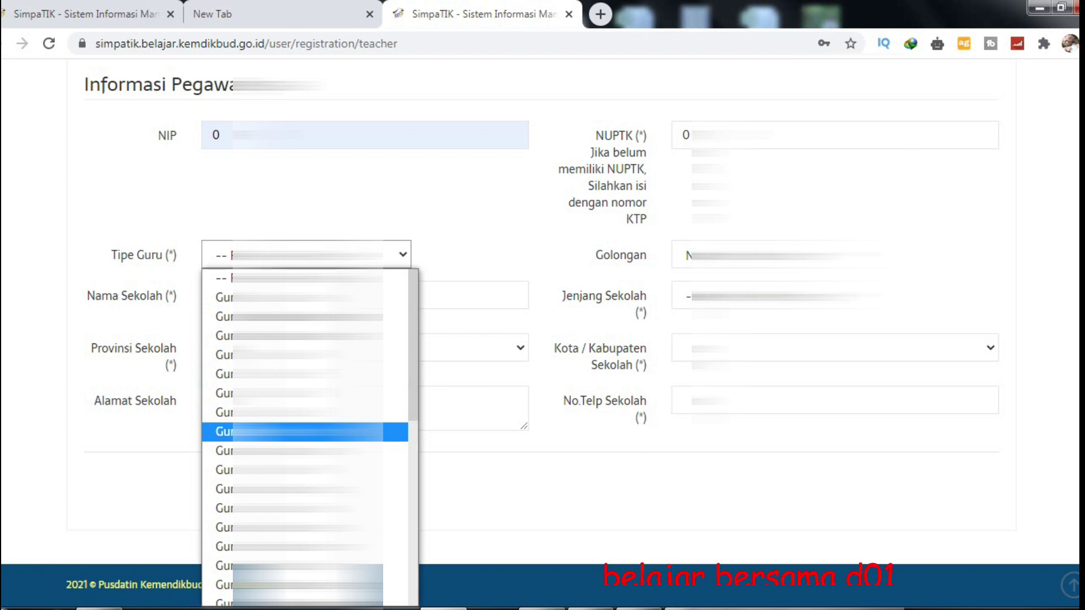
scroll(305, 425, down, 3)
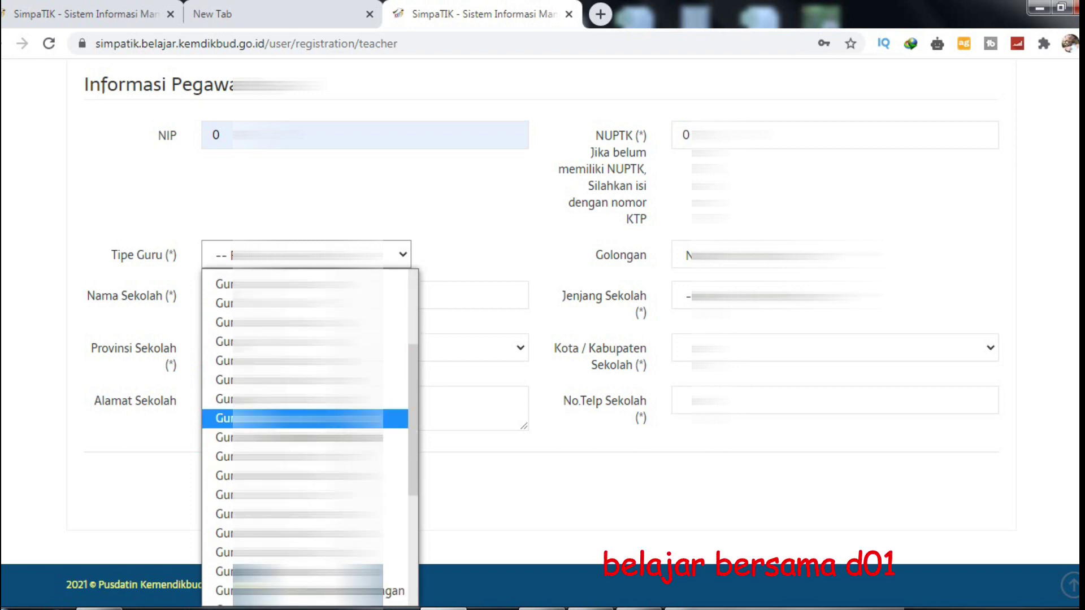
key(Down)
key(Down)
key(Down)
key(Down)
key(Down)
key(Down)
key(Down)
key(Down)
key(Down)
key(Down)
key(Up)
key(Up)
key(Down)
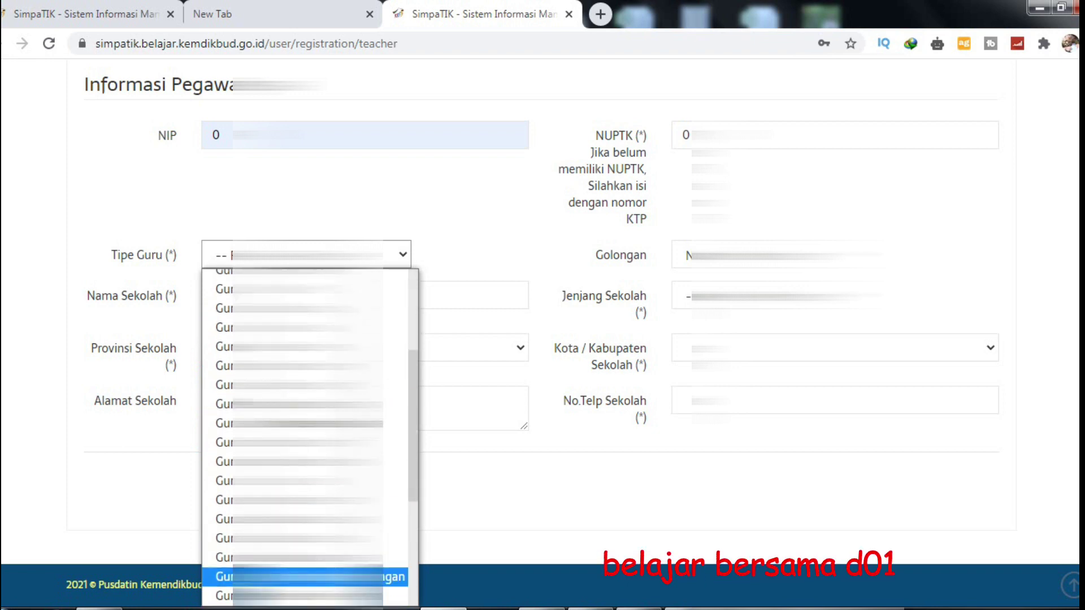
key(Return)
key(Tab)
Step: Accept the suggested school name, choose the school province, and keep the first Golongan option
key(Down)
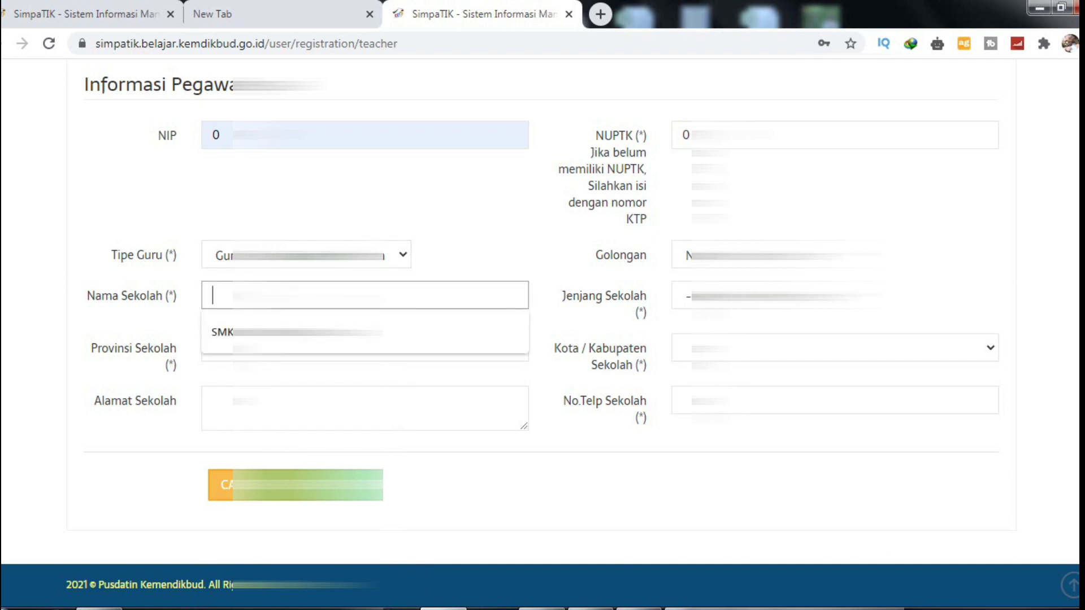
key(Down)
key(Return)
key(Tab)
key(alt+Down)
key(Up)
key(Up)
key(Up)
key(Up)
key(Up)
key(Up)
key(Up)
key(Up)
key(Up)
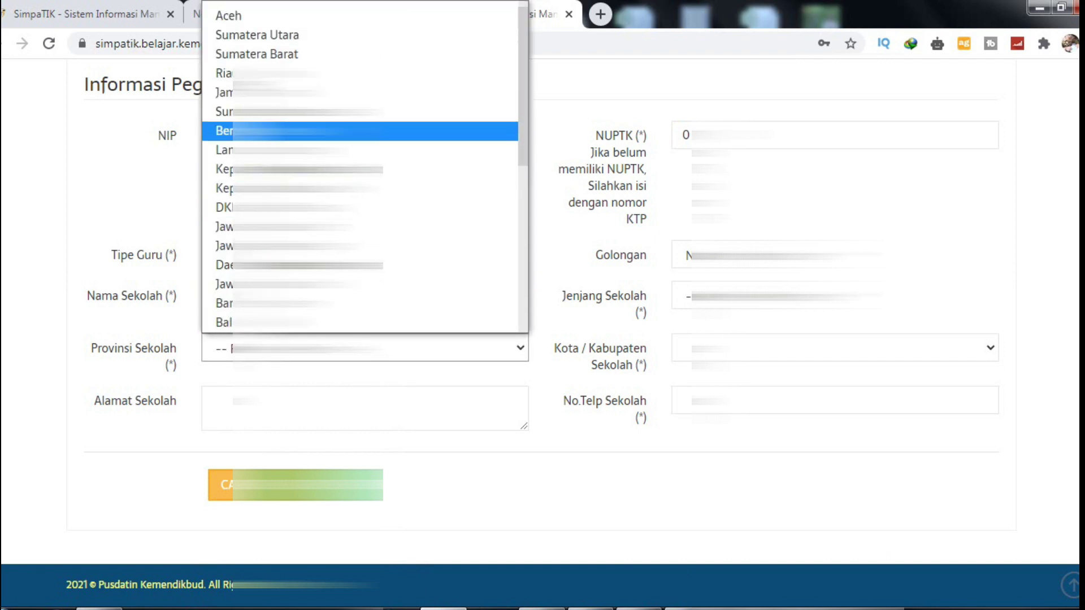
key(Down)
key(Return)
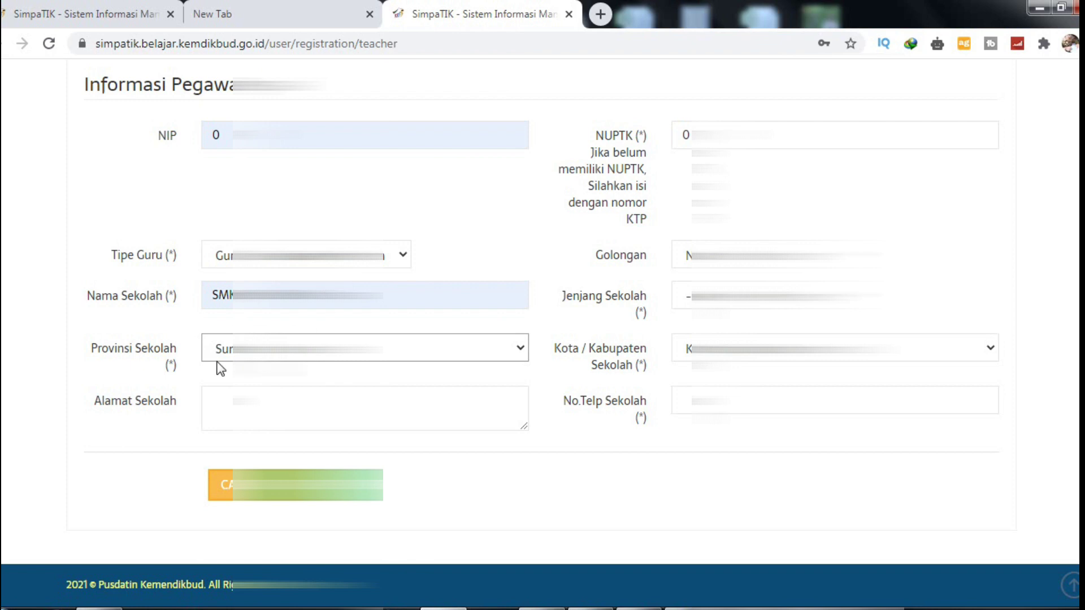
key(Tab)
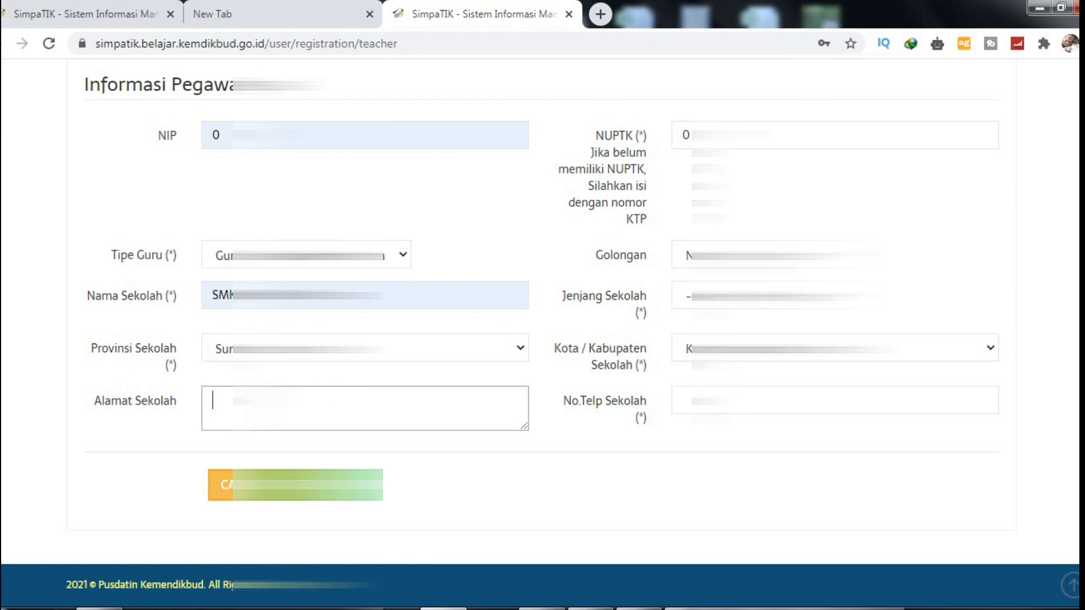
key(Tab)
key(alt+Down)
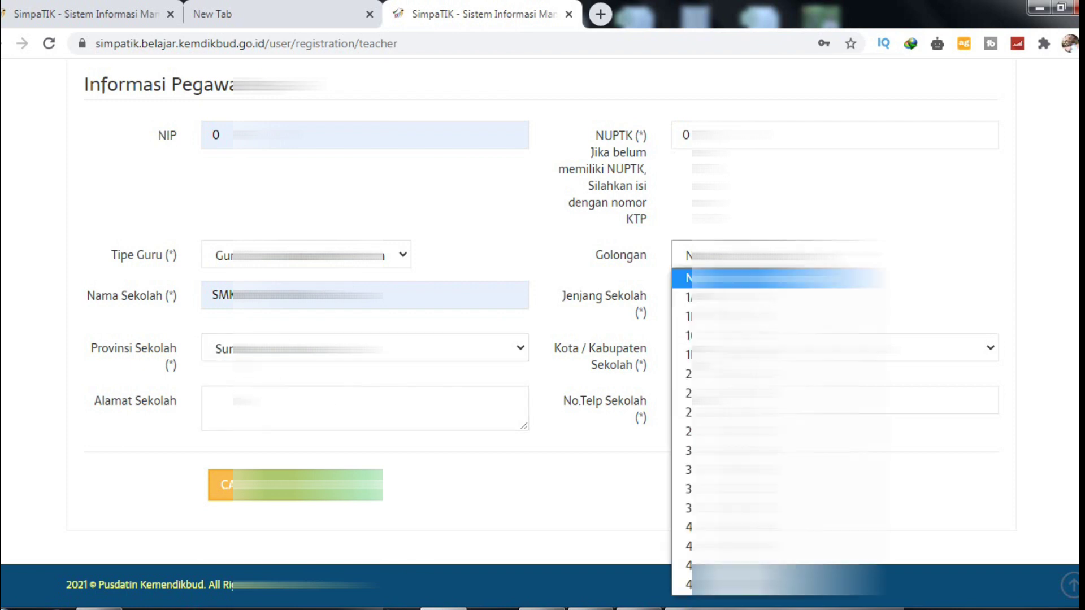
key(Return)
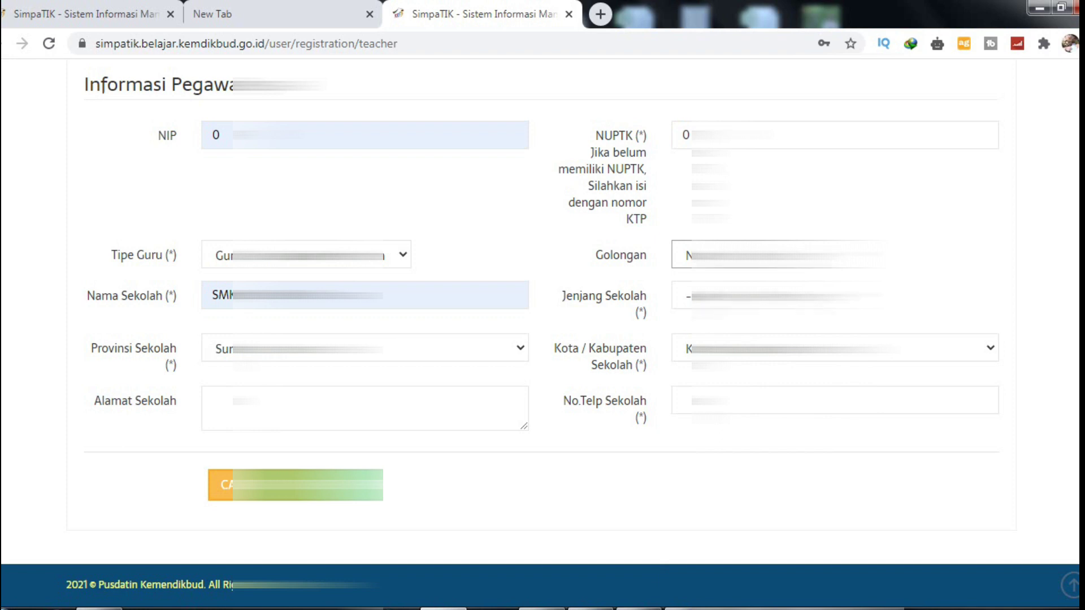
Step: Pick the saved NUPTK, choose the school level, and confirm the school's city/regency
click(671, 145)
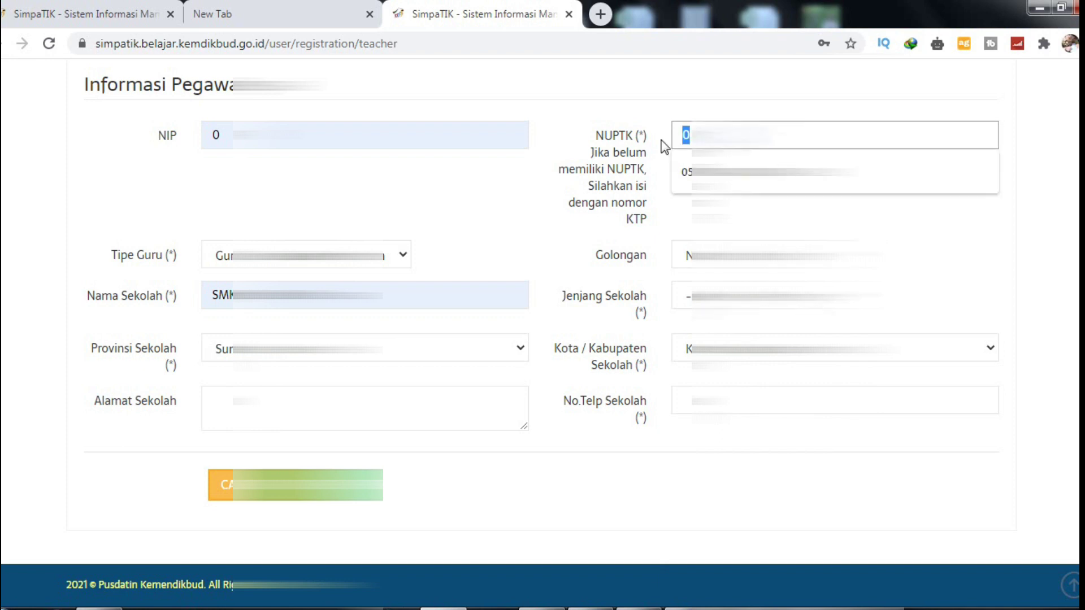
click(685, 164)
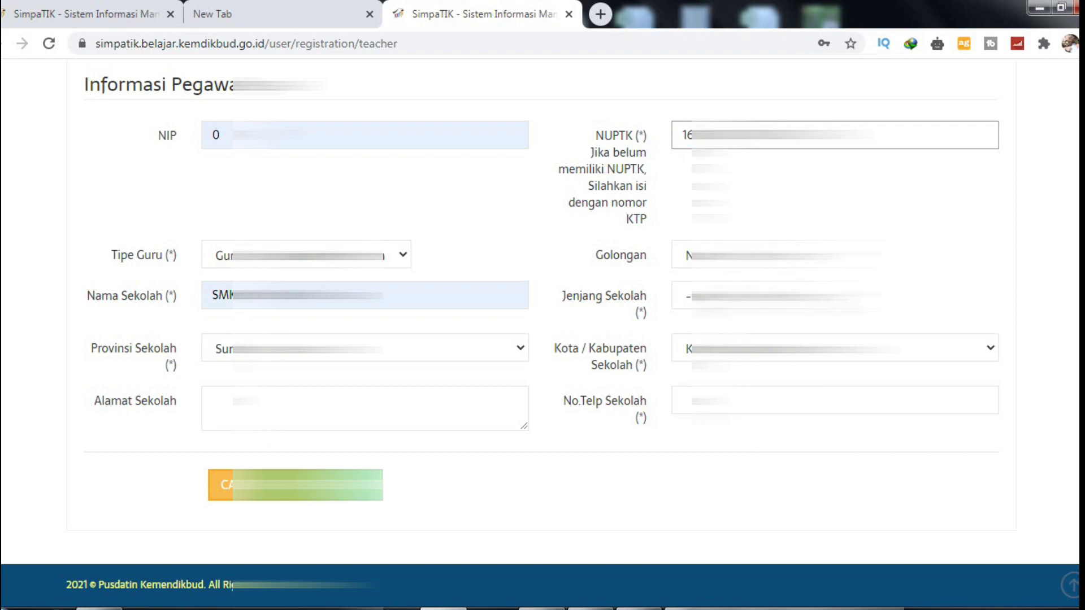
click(835, 295)
key(Down)
key(Down)
key(Return)
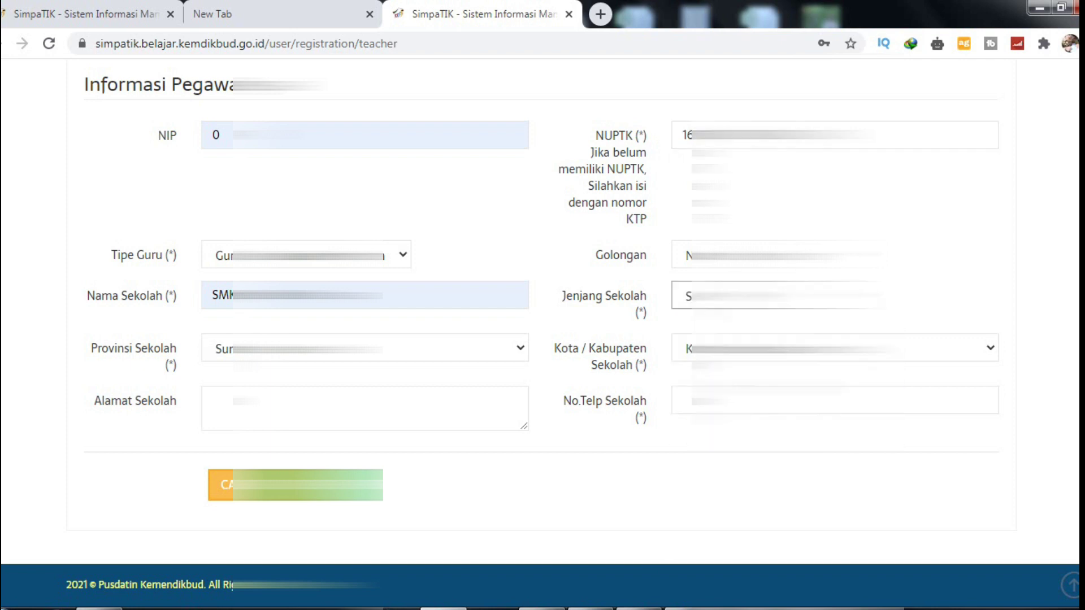
key(Return)
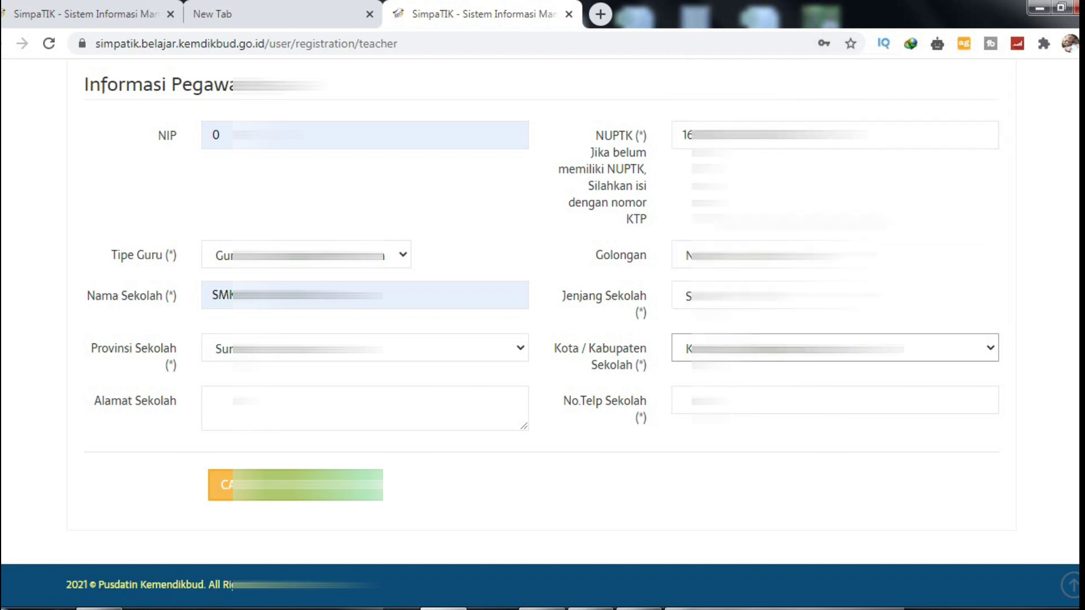
Step: Enter the school phone number and school address, then submit with Enter
click(684, 400)
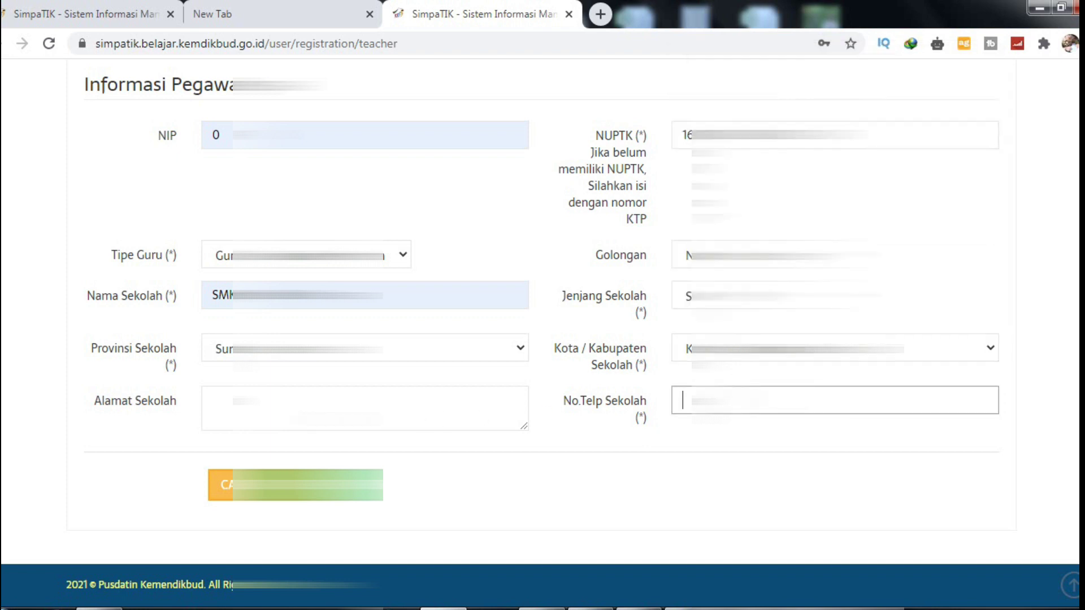
click(213, 400)
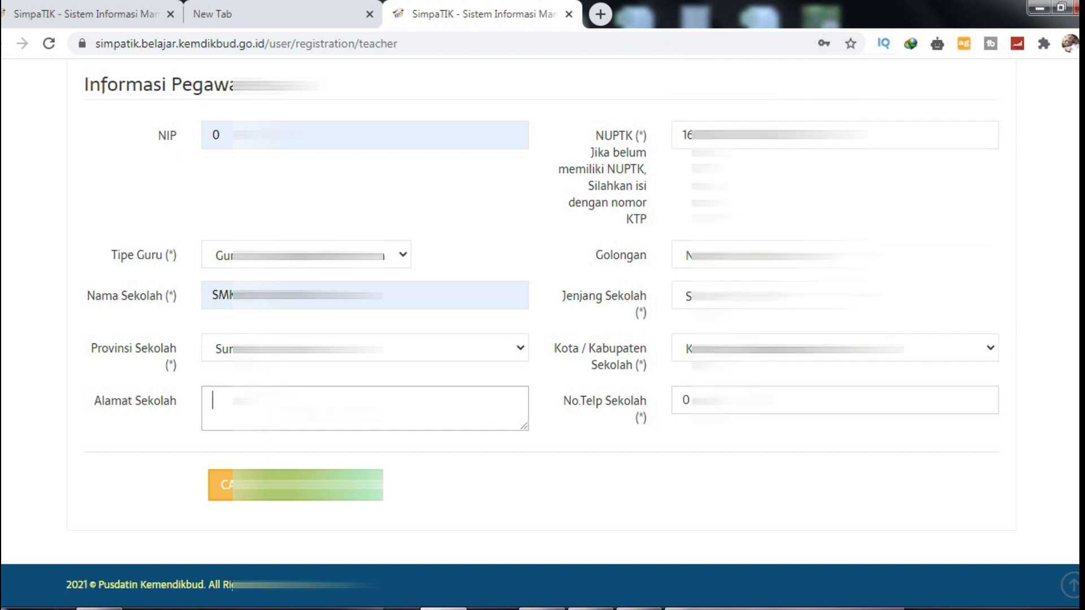
text(Teru)
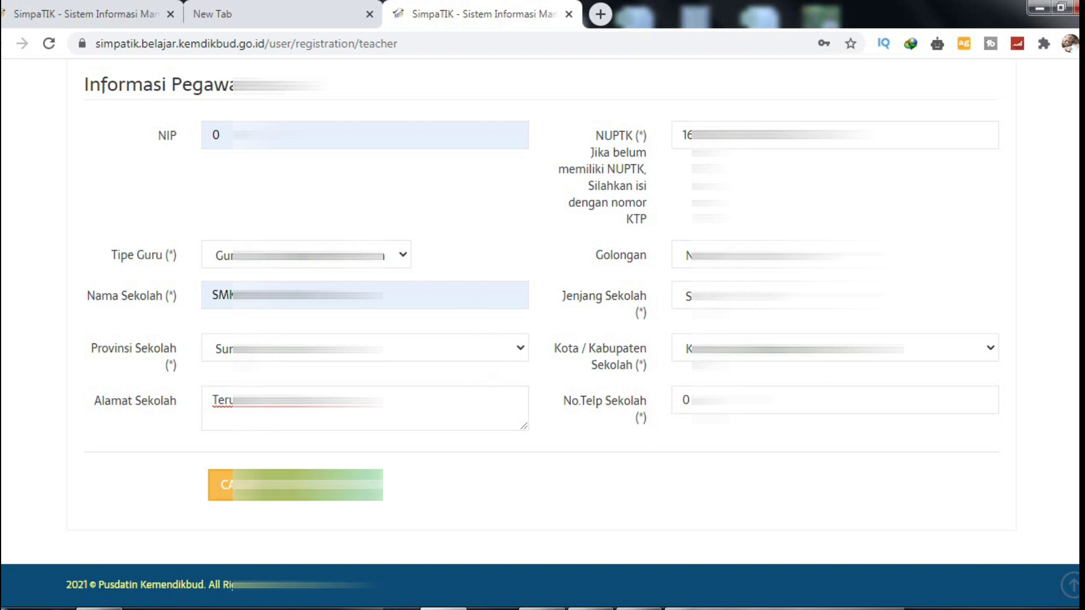
key(Return)
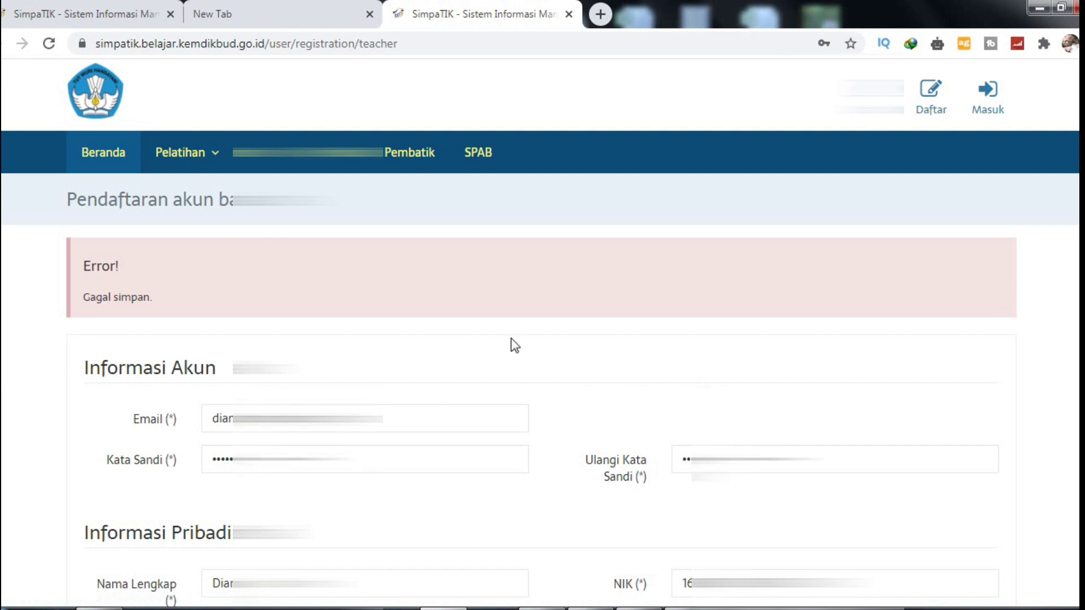
Step: Clear the birth date field and paste in the birth date
scroll(542, 339, down, 6)
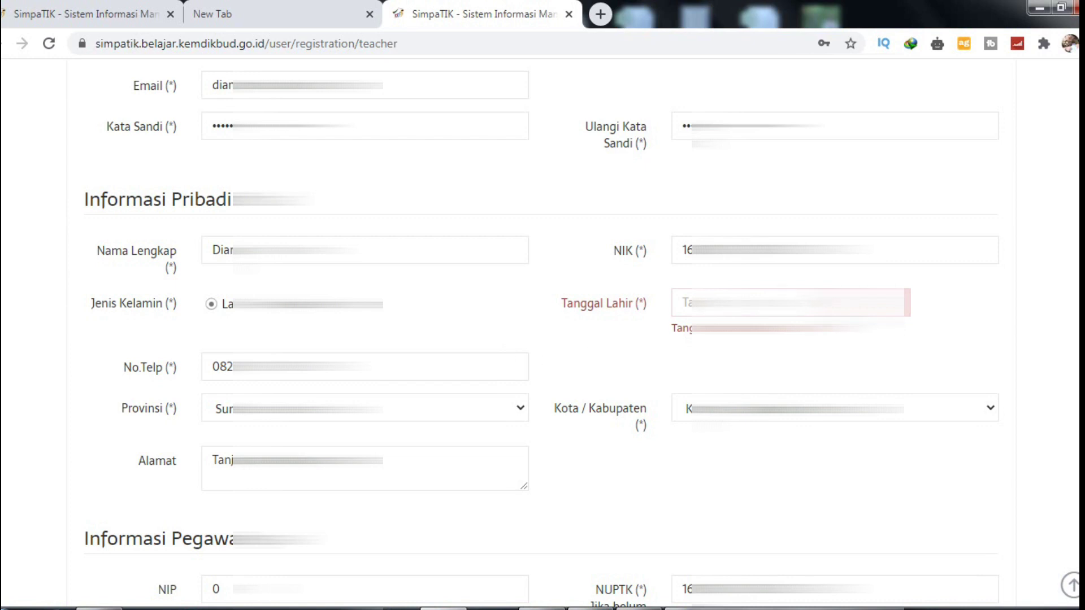
click(735, 303)
click(735, 303)
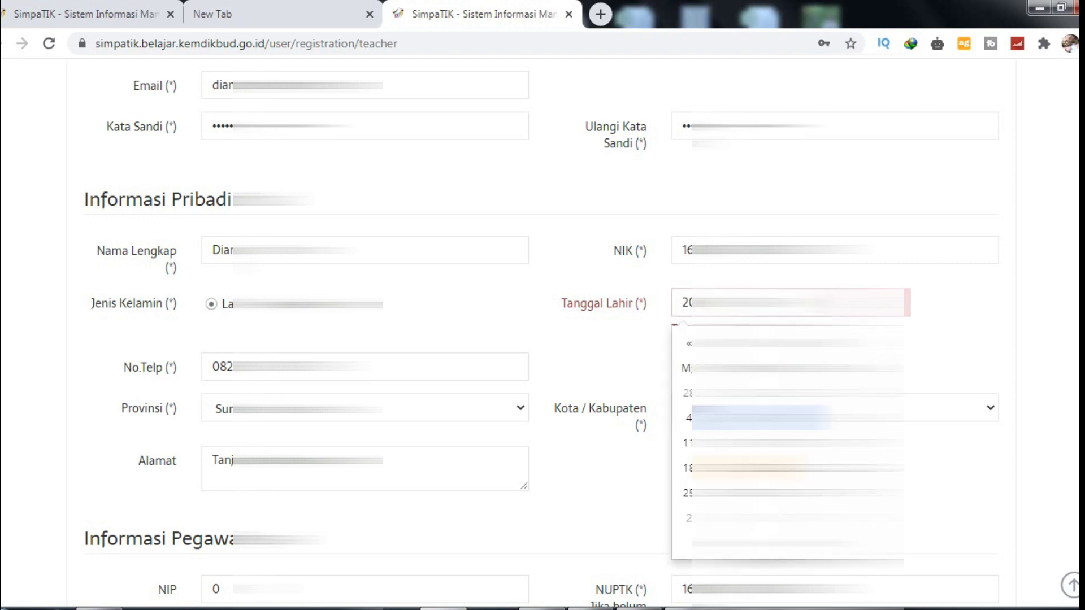
click(688, 343)
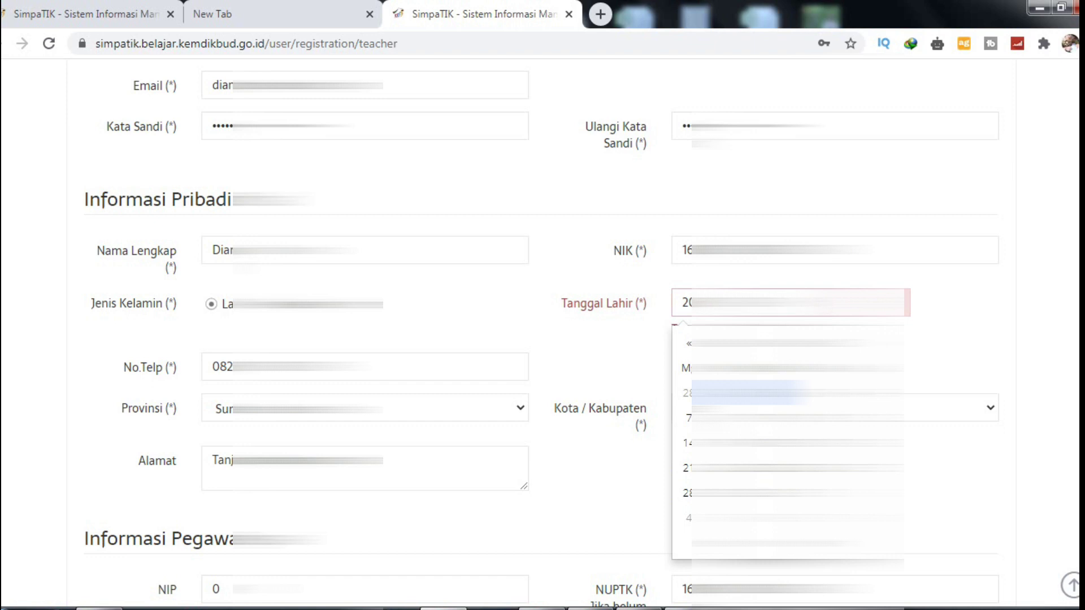
click(689, 343)
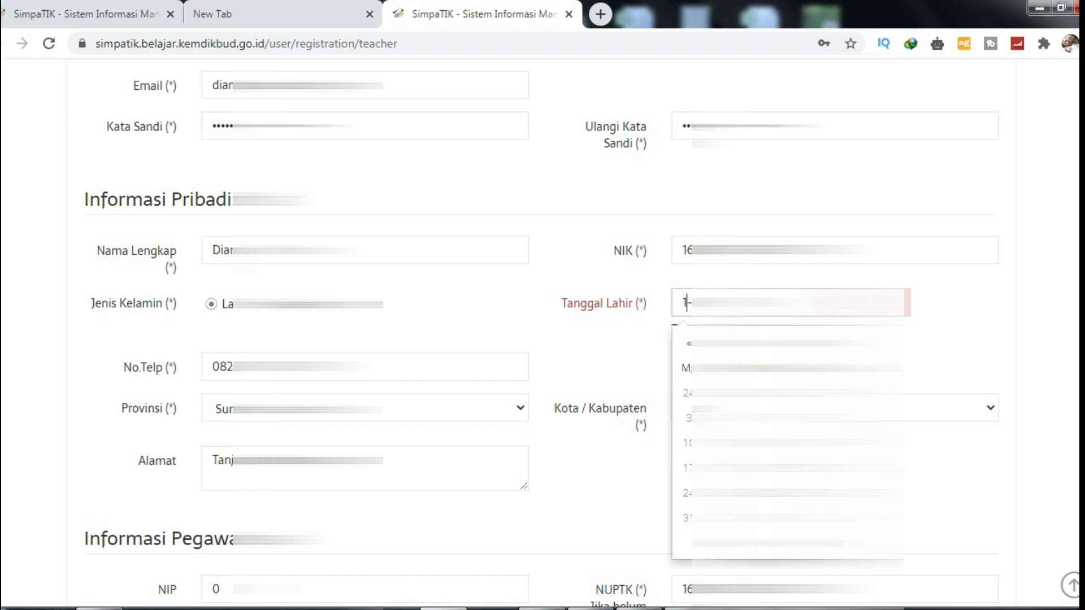
click(689, 343)
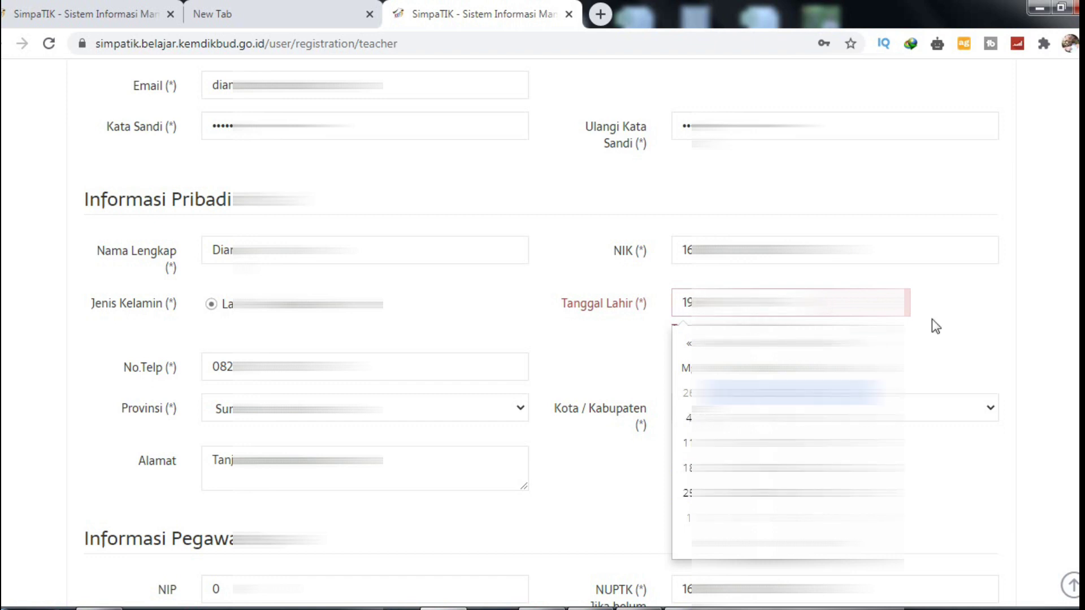
click(1065, 390)
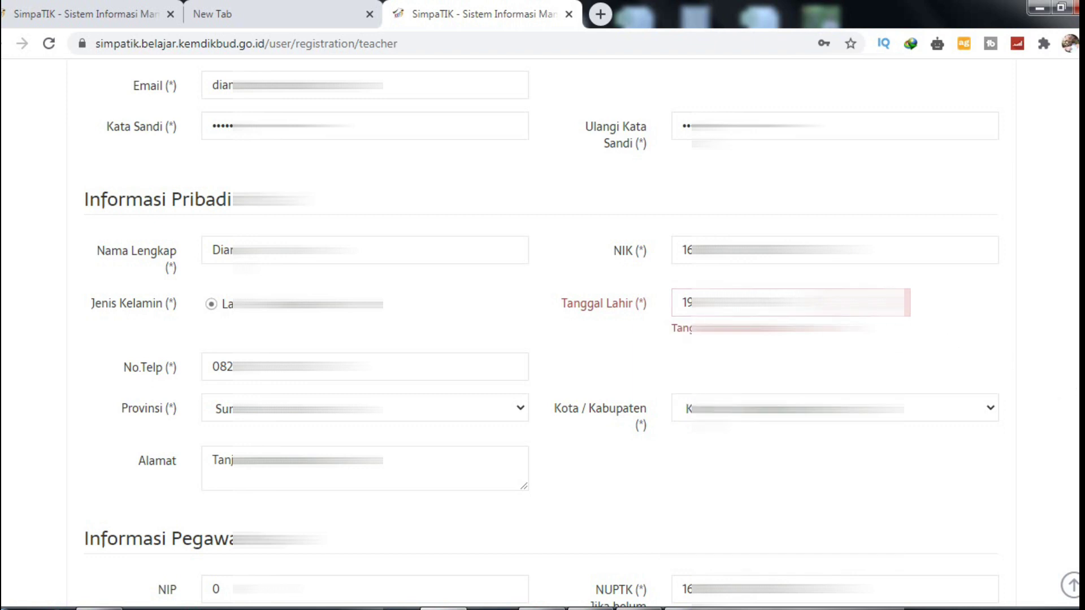
click(791, 303)
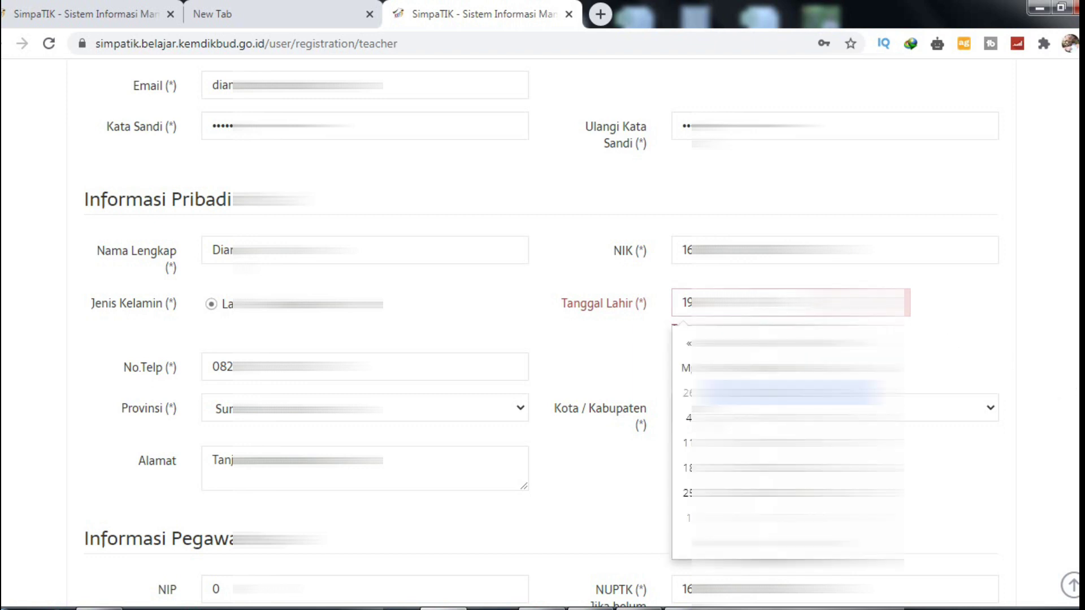
click(1005, 288)
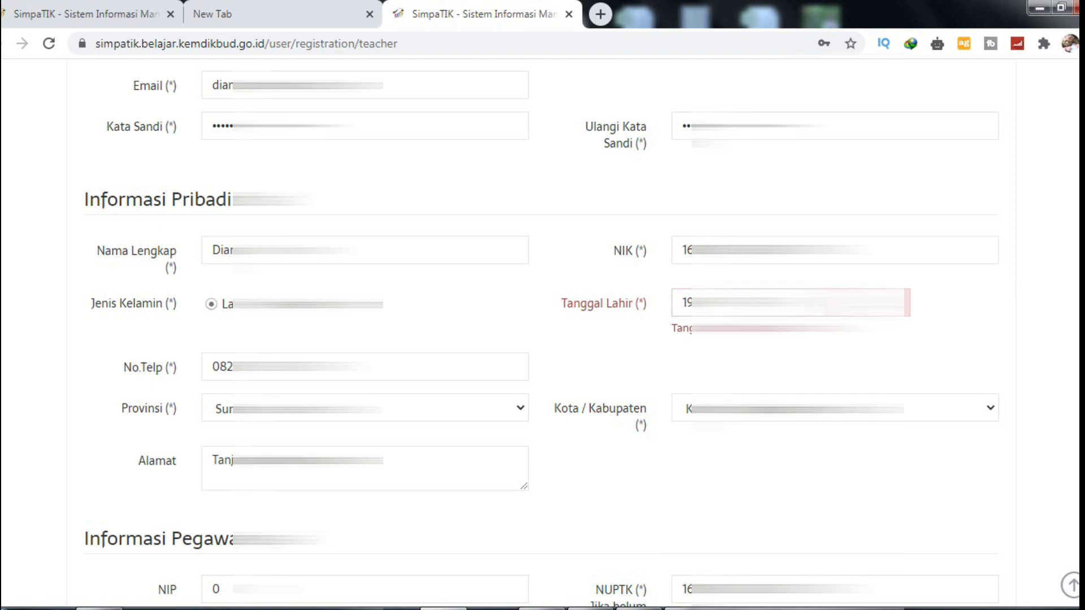
click(690, 311)
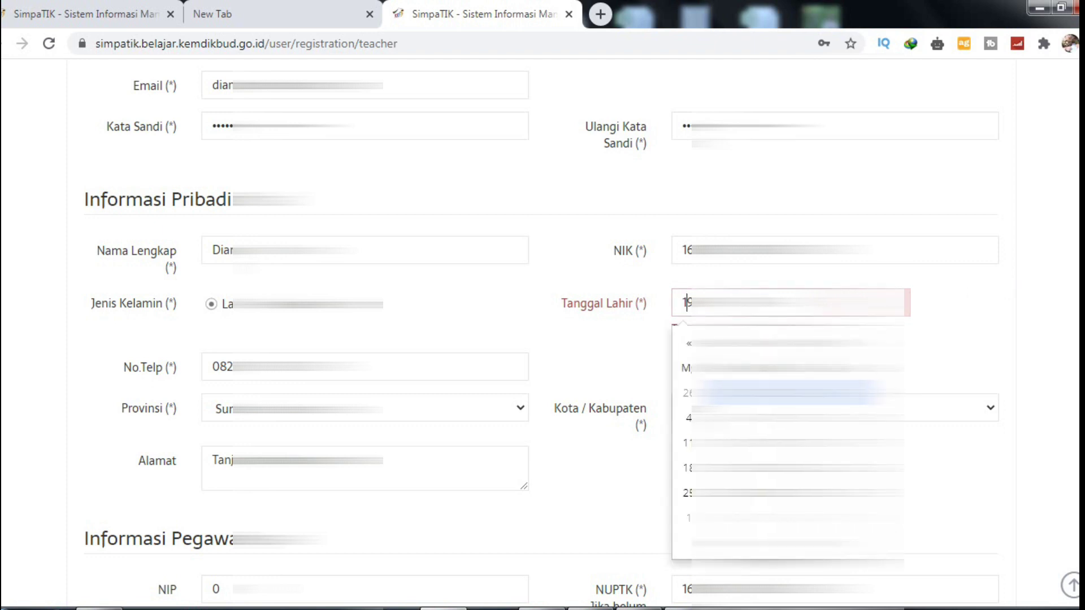
click(1012, 345)
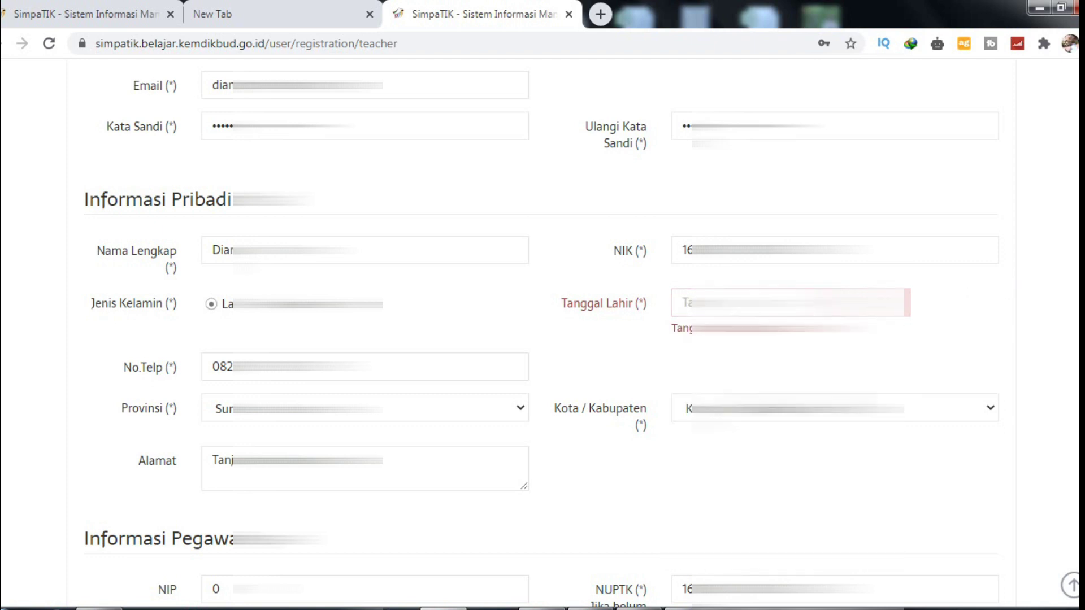
click(791, 302)
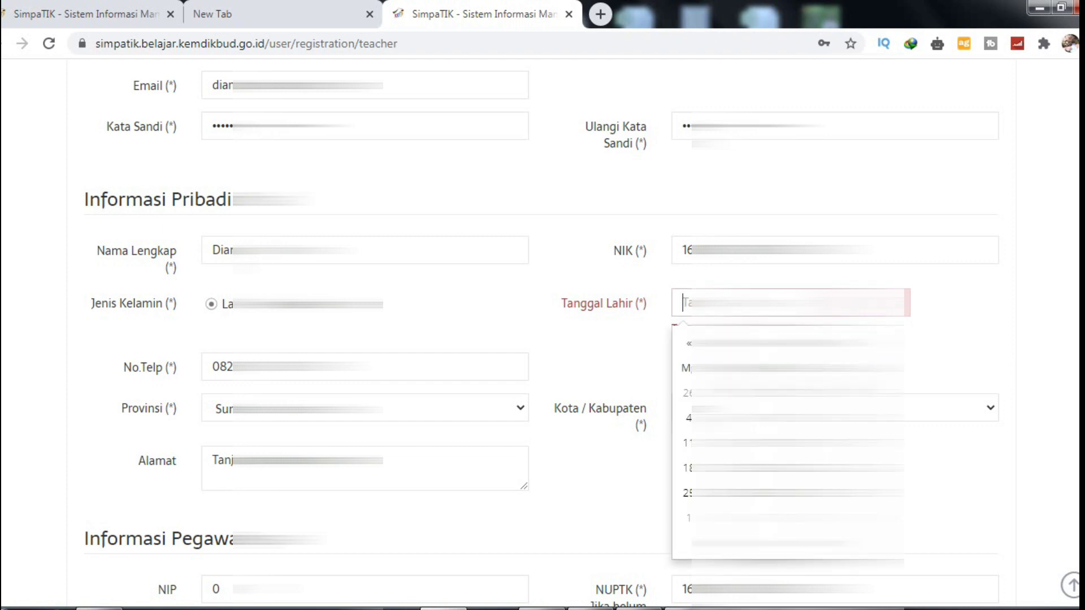
key(ctrl+v)
Step: Submit the completed teacher registration form from the bottom of the page
scroll(956, 335, down, 3)
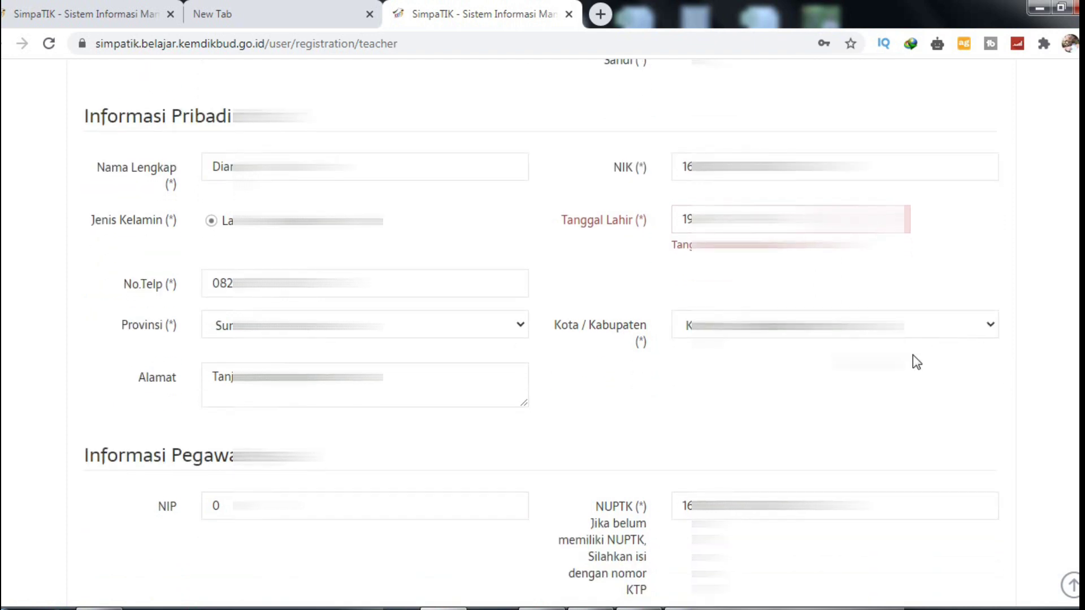
scroll(929, 446, down, 3)
scroll(535, 332, down, 2)
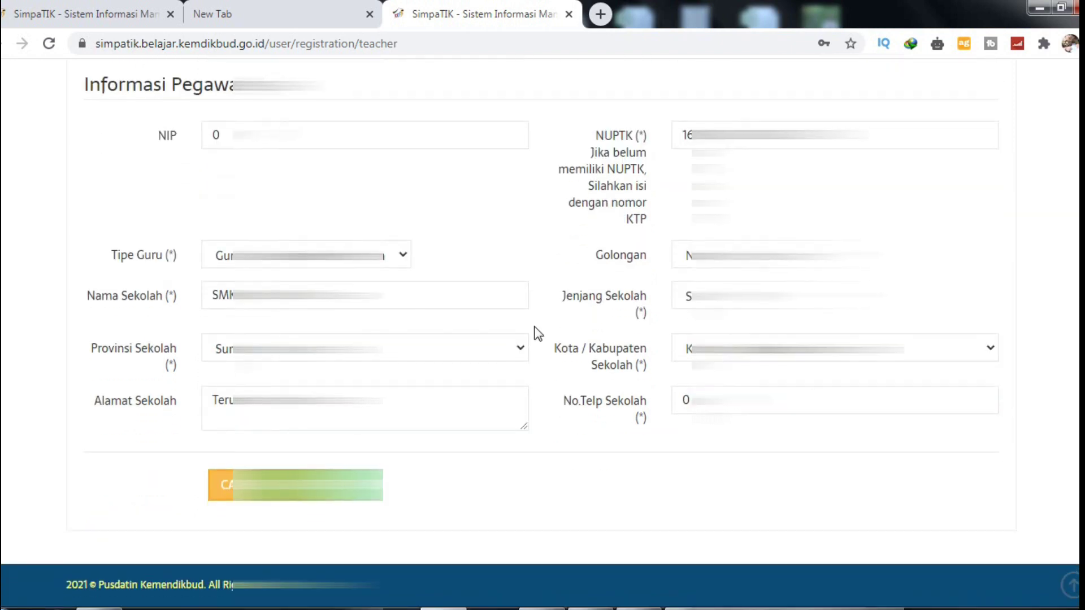
click(305, 484)
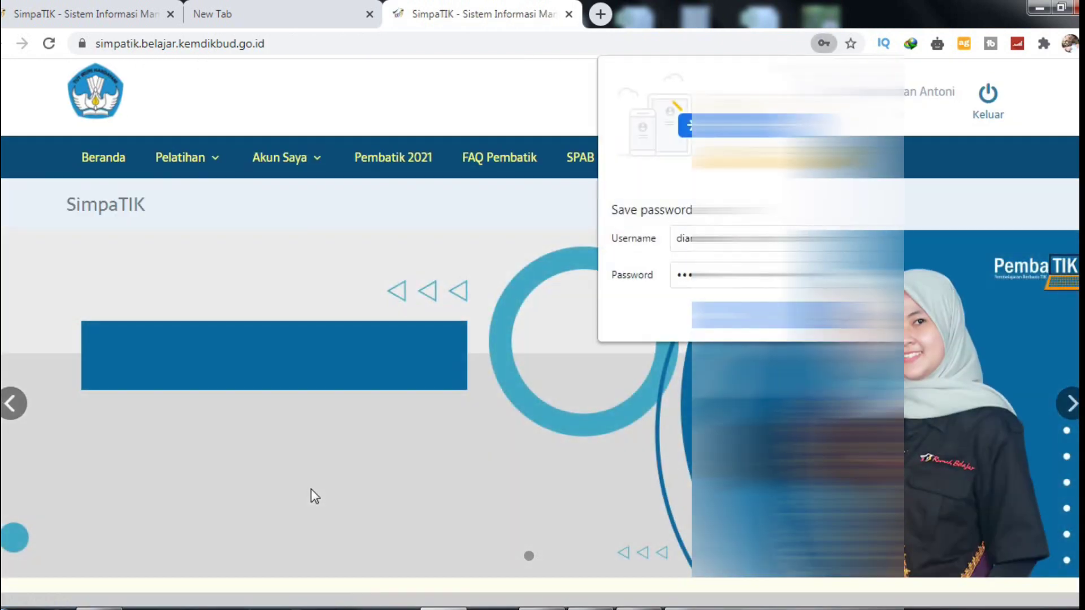
Step: Dismiss Chrome's offer to save the SimpaTIK password
click(339, 439)
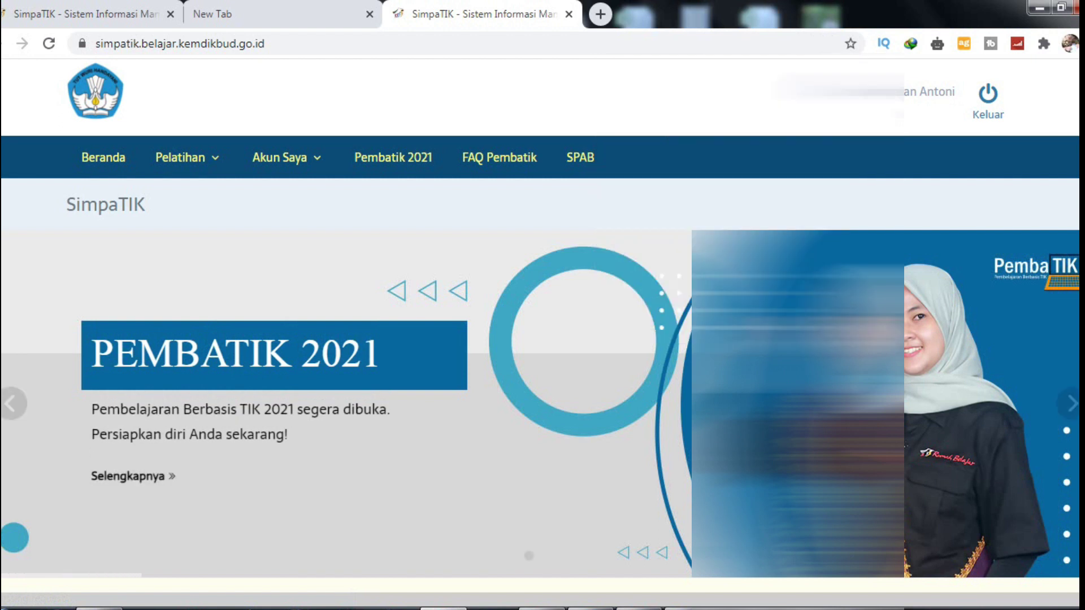
scroll(337, 439, down, 3)
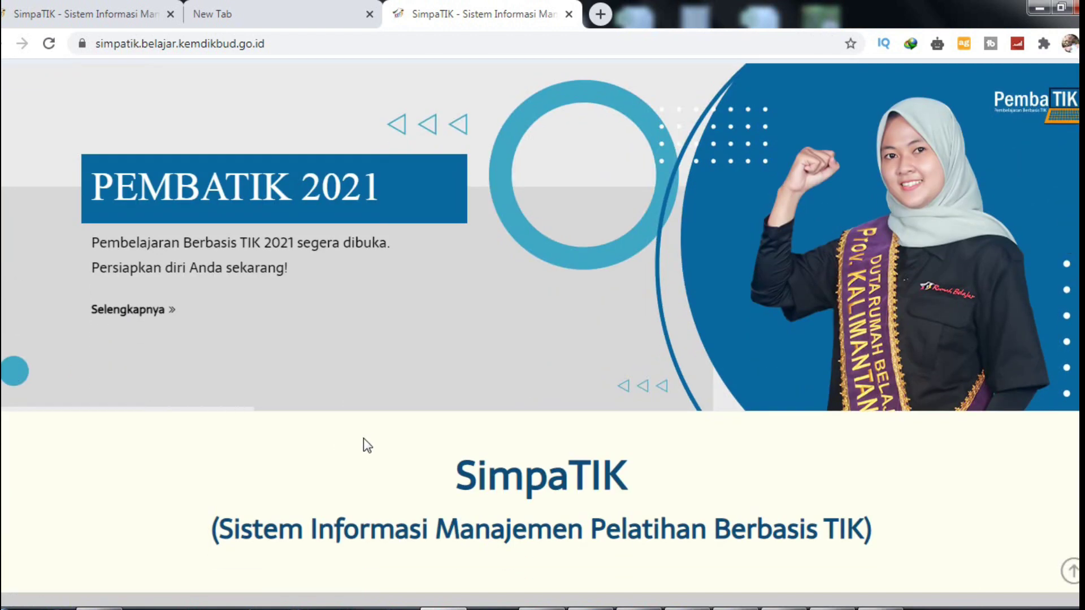
scroll(364, 438, down, 10)
scroll(362, 431, up, 4)
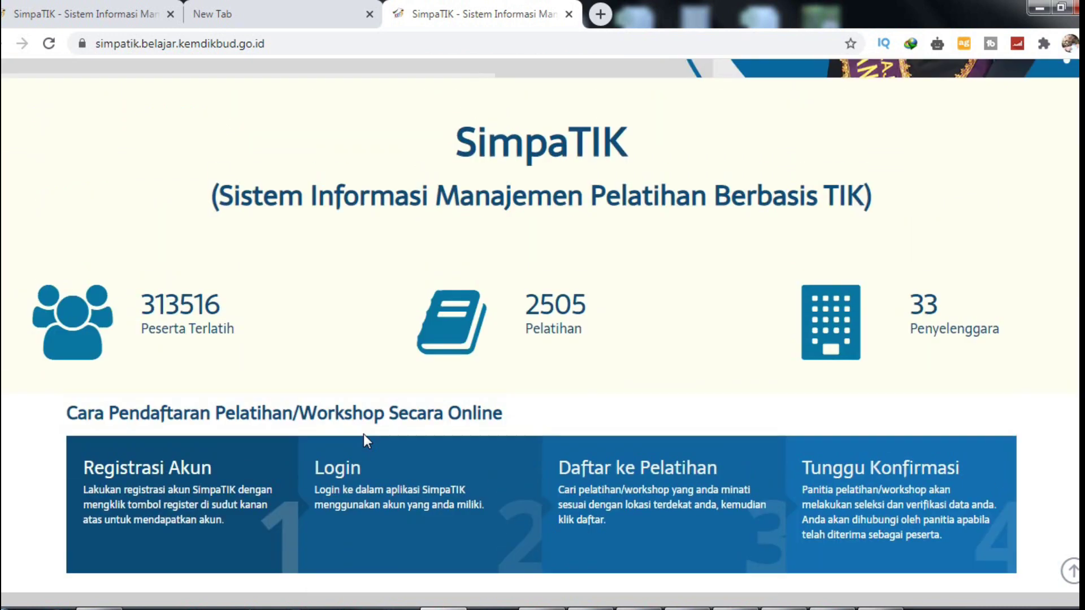
Step: Scroll the home page's statistics and upcoming Pembatik Level 1 Gelombang cards, ending at the registration guide
scroll(364, 434, down, 2)
scroll(364, 434, down, 11)
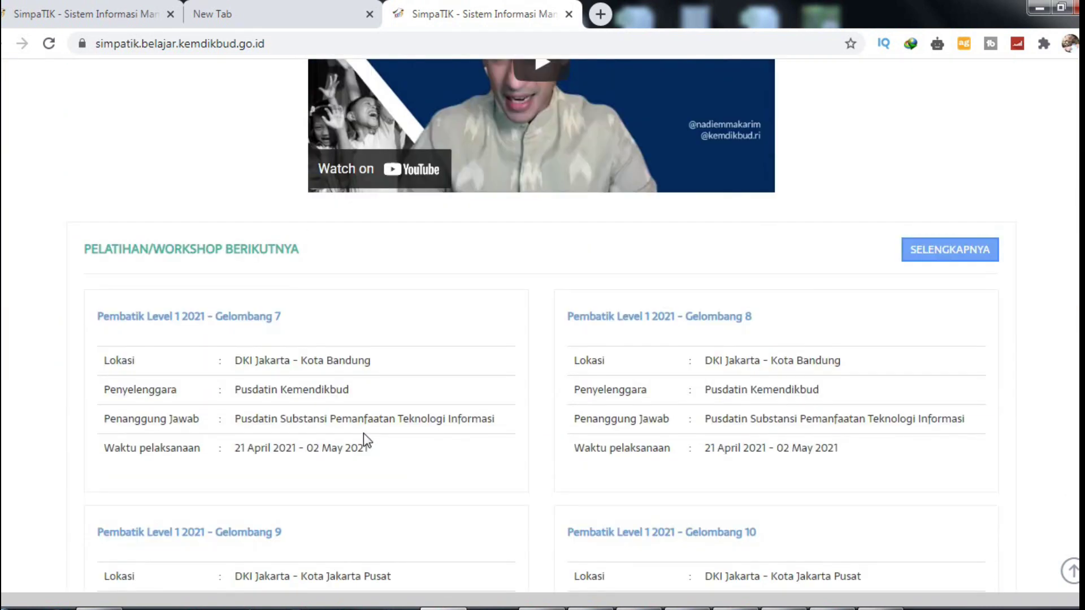
scroll(363, 433, down, 4)
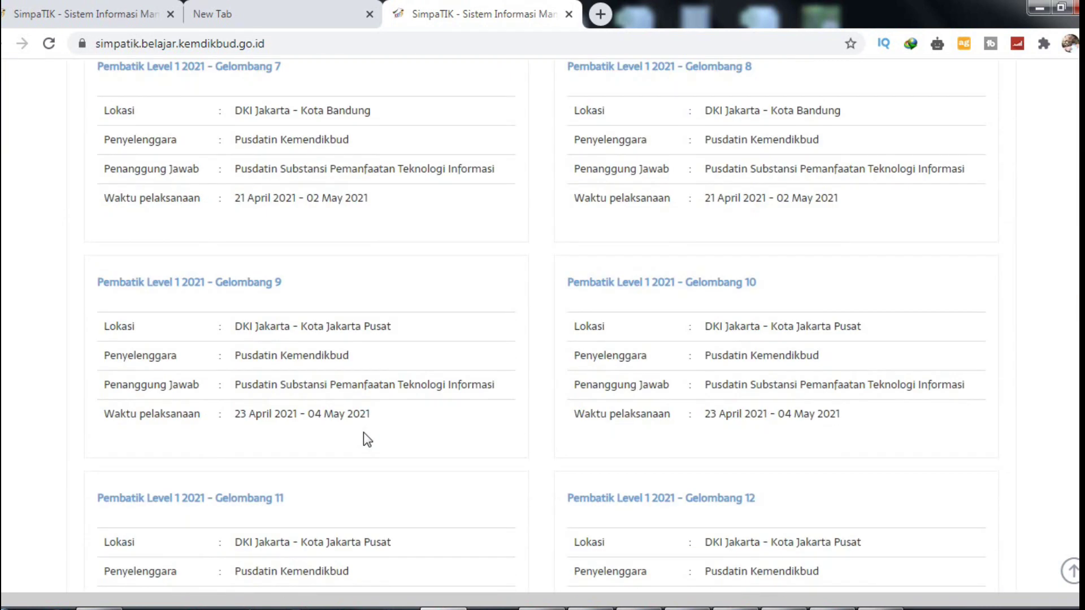
scroll(364, 438, down, 1)
scroll(363, 432, down, 3)
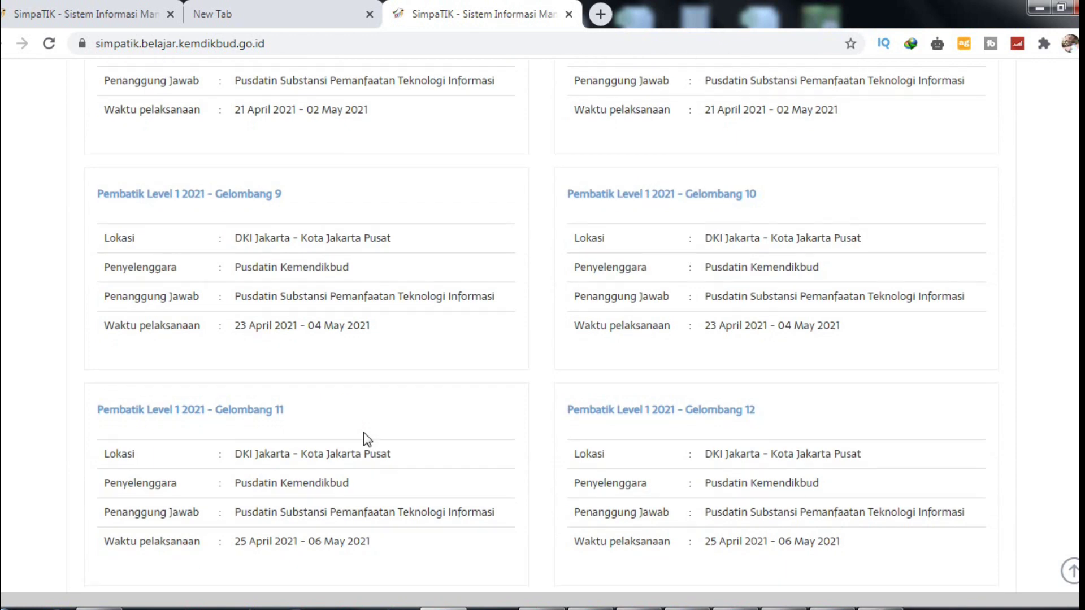
scroll(364, 432, down, 4)
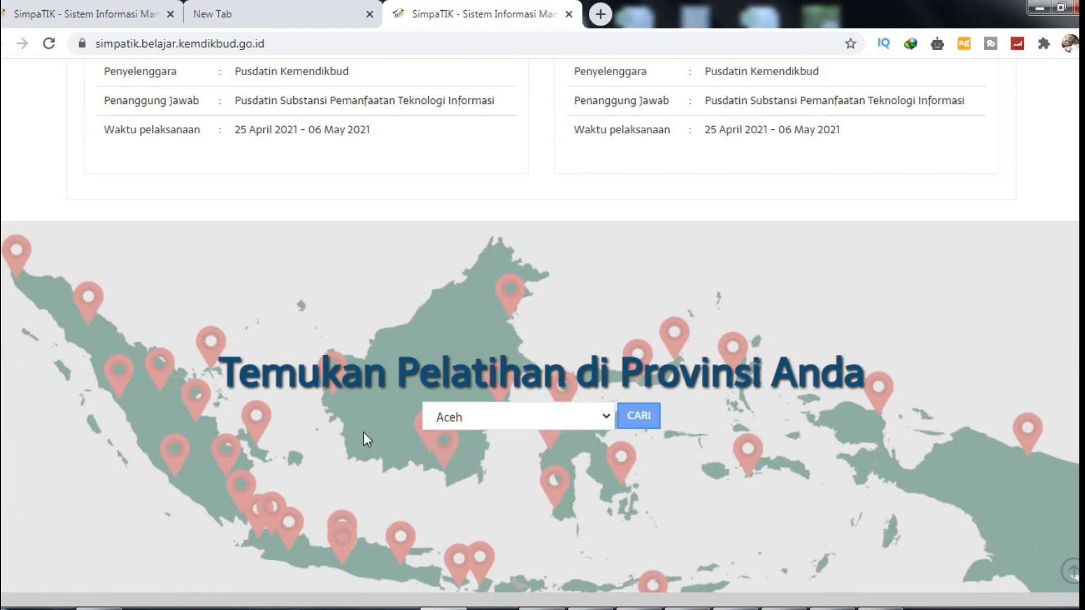
scroll(364, 435, up, 14)
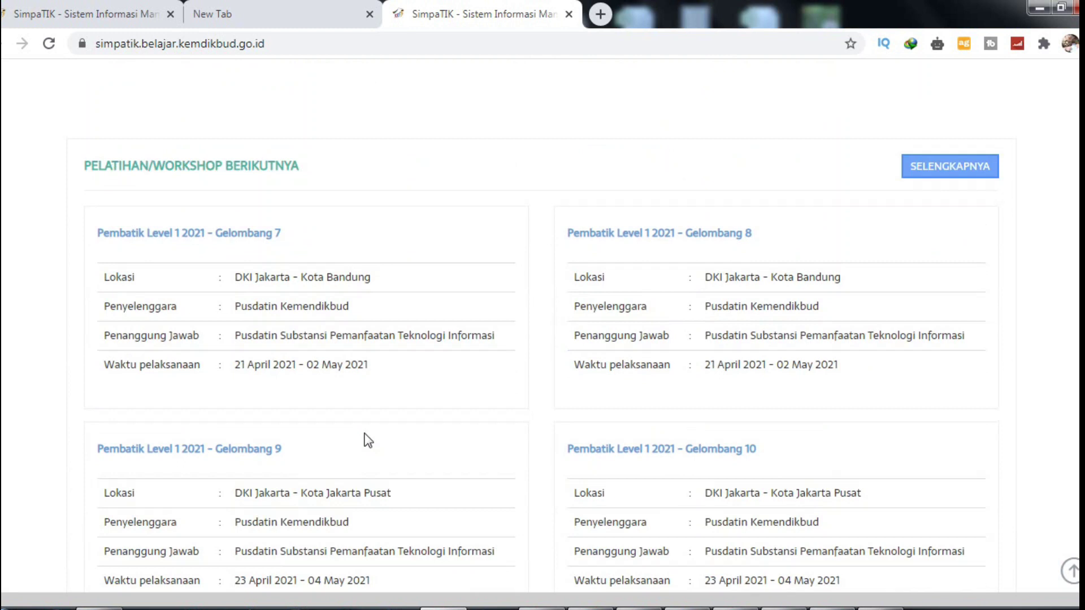
scroll(365, 434, up, 5)
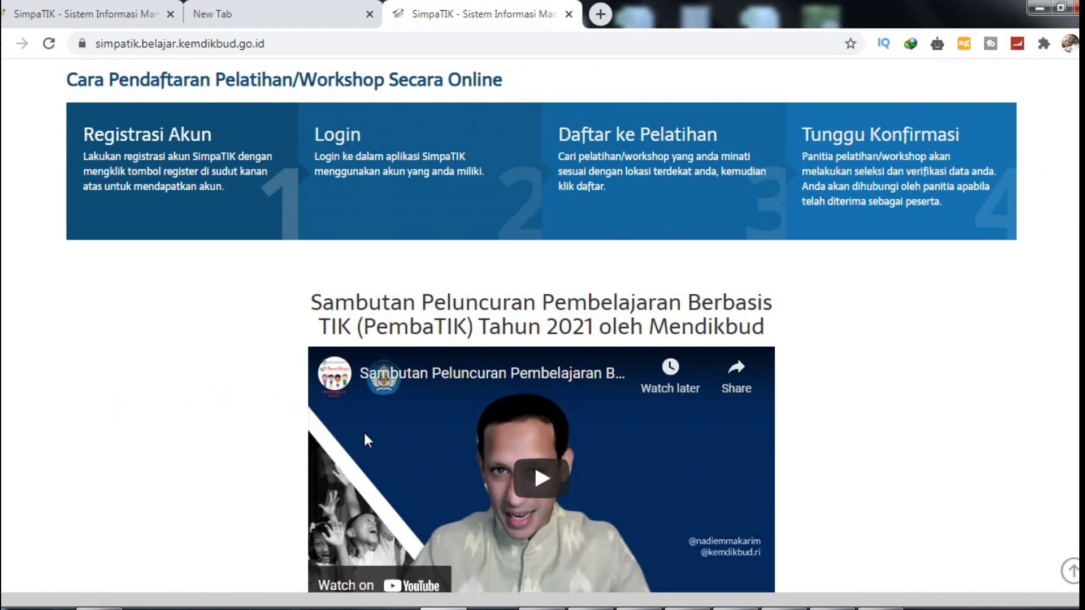
scroll(366, 432, up, 4)
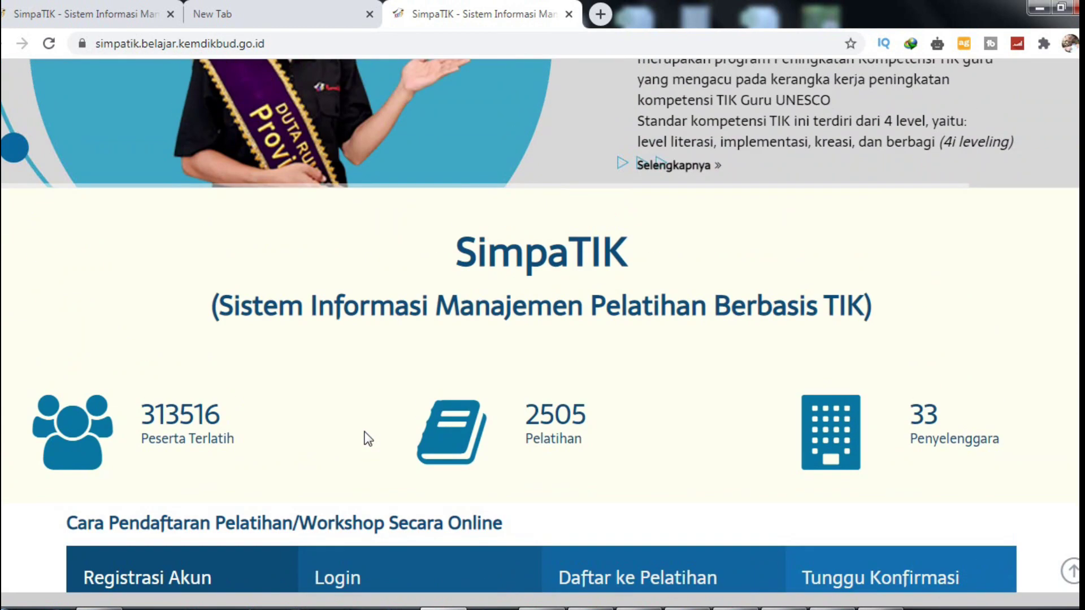
scroll(366, 438, up, 3)
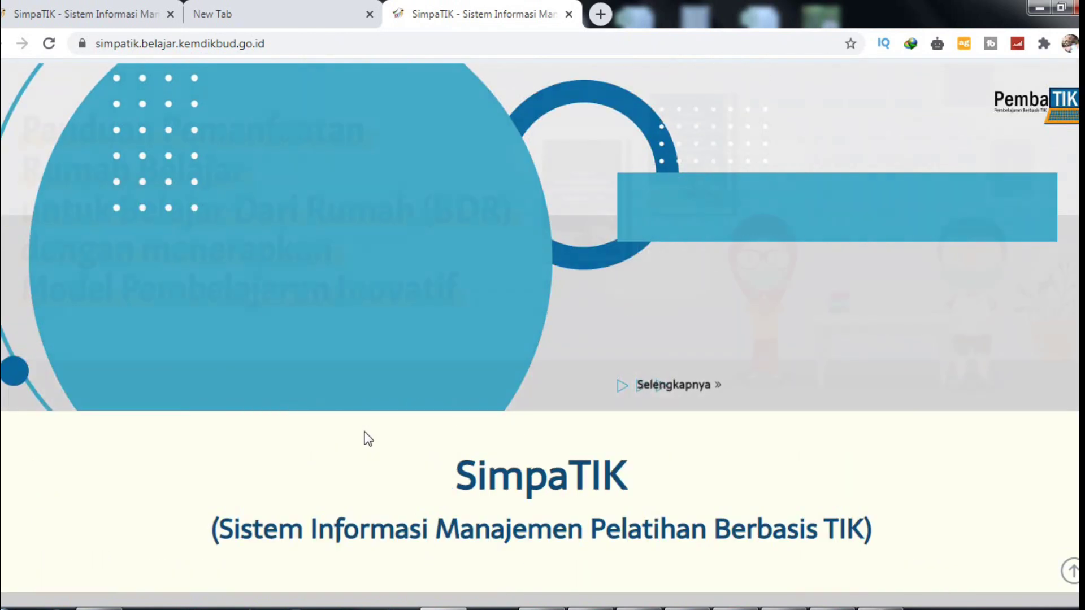
scroll(366, 438, down, 4)
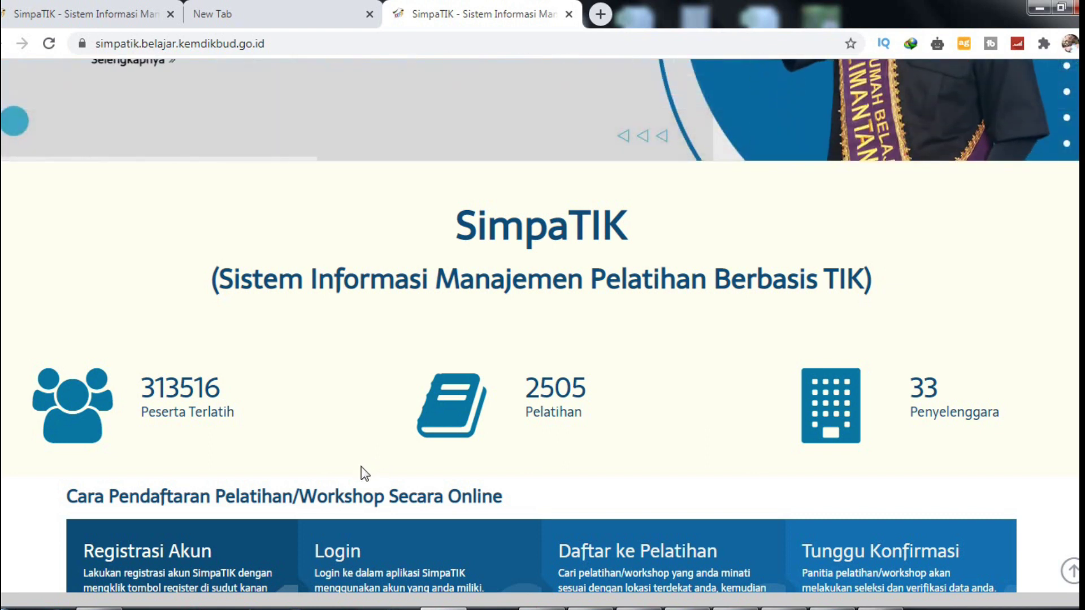
scroll(361, 469, down, 2)
scroll(361, 469, down, 2)
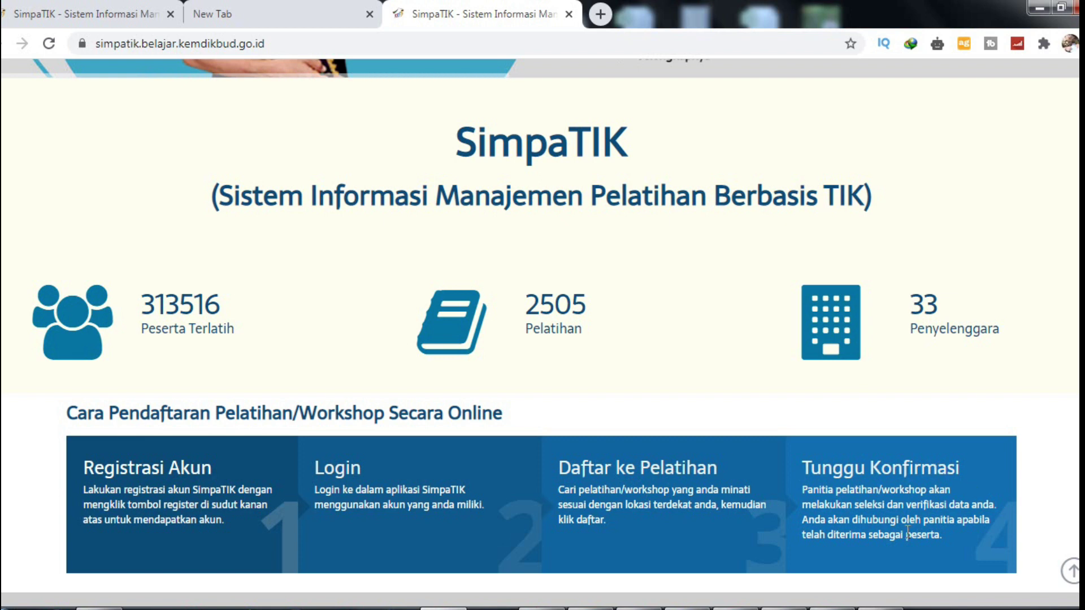
scroll(884, 404, down, 4)
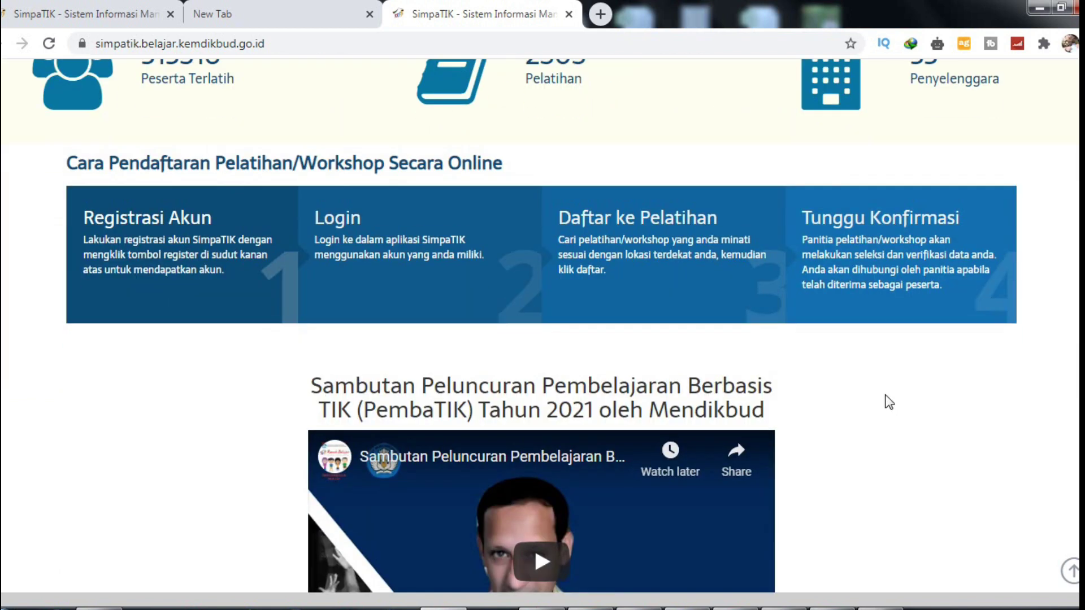
scroll(887, 400, up, 10)
scroll(887, 400, up, 3)
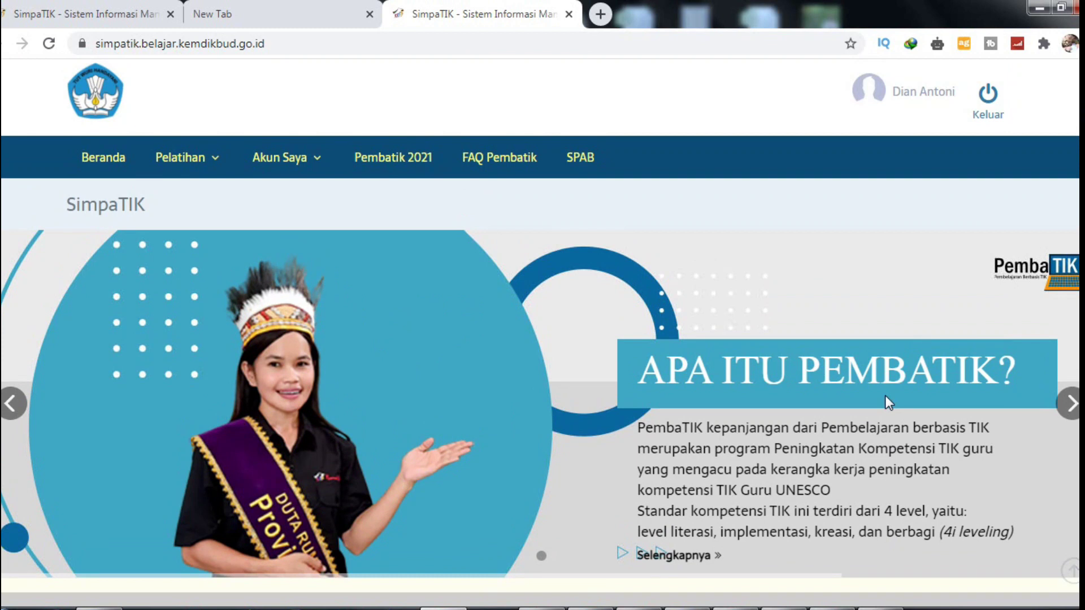
Step: Go to Pembatik 2021 and show the PembaTIK Level 1: Literasi TIK wave list
click(381, 169)
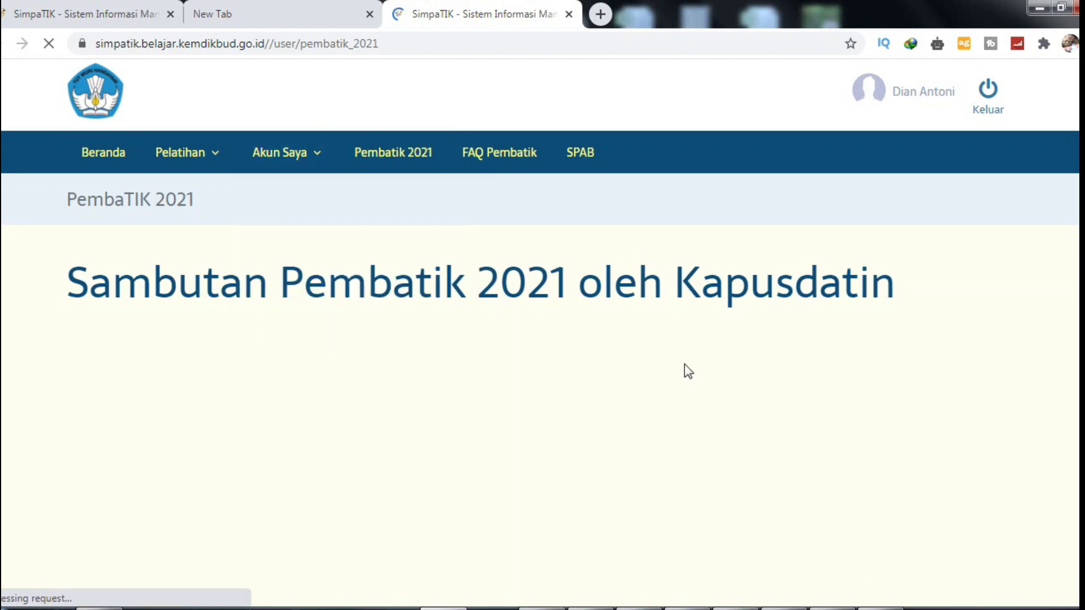
scroll(599, 334, down, 15)
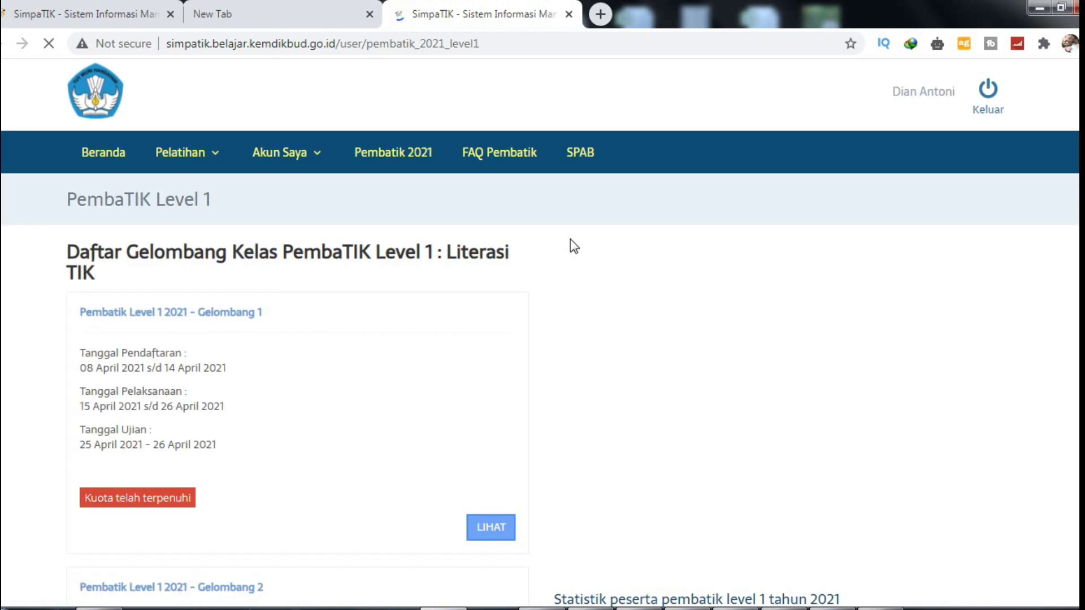
Step: Scroll through the Level 1 wave list down to Gelombang 18
scroll(1068, 407, down, 20)
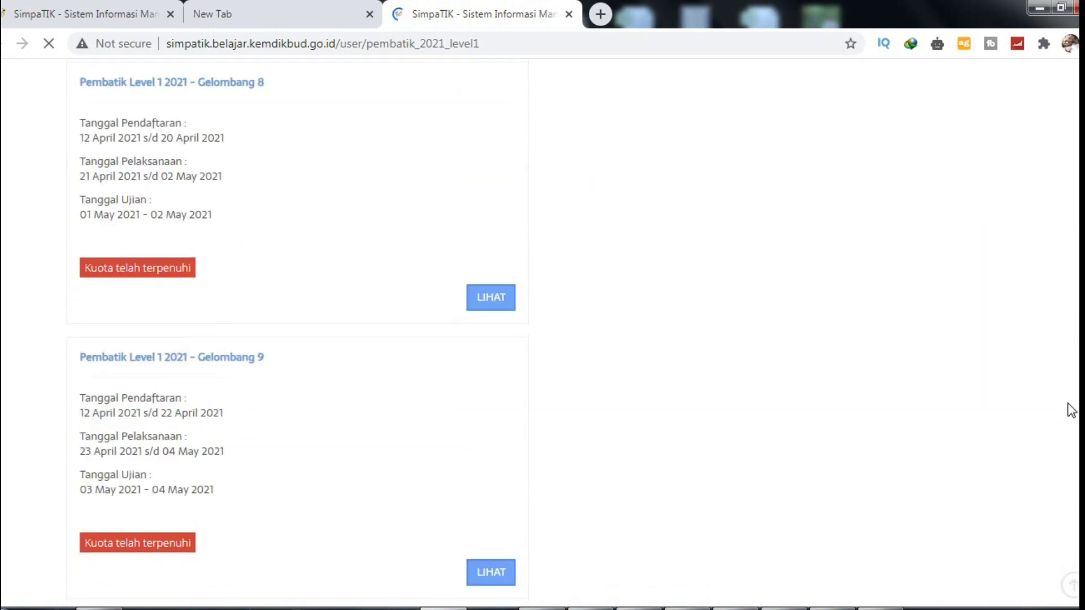
scroll(462, 478, down, 1)
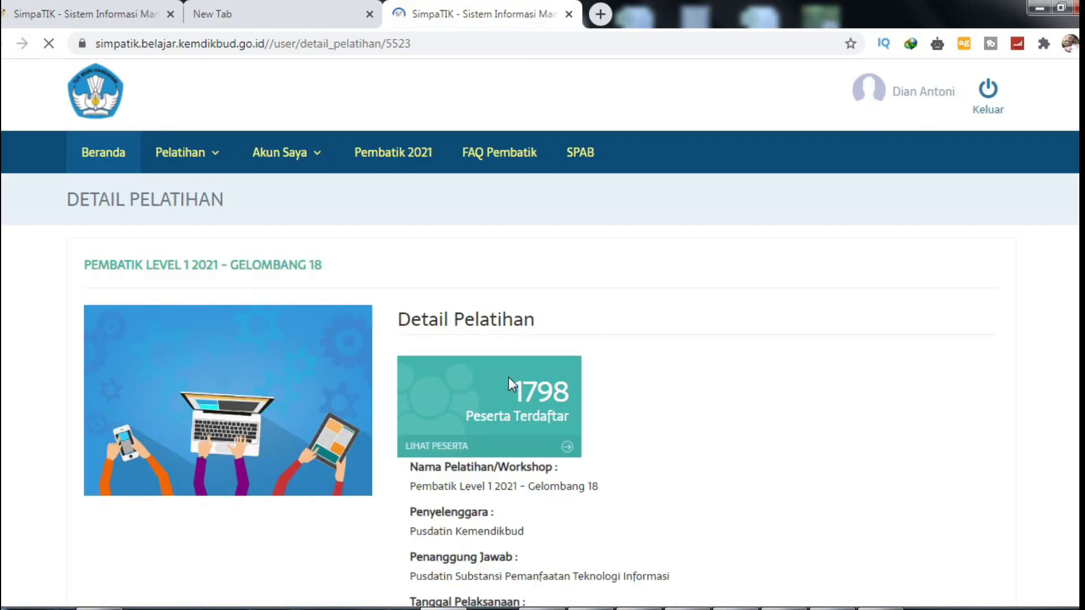
scroll(509, 378, down, 5)
scroll(514, 383, down, 10)
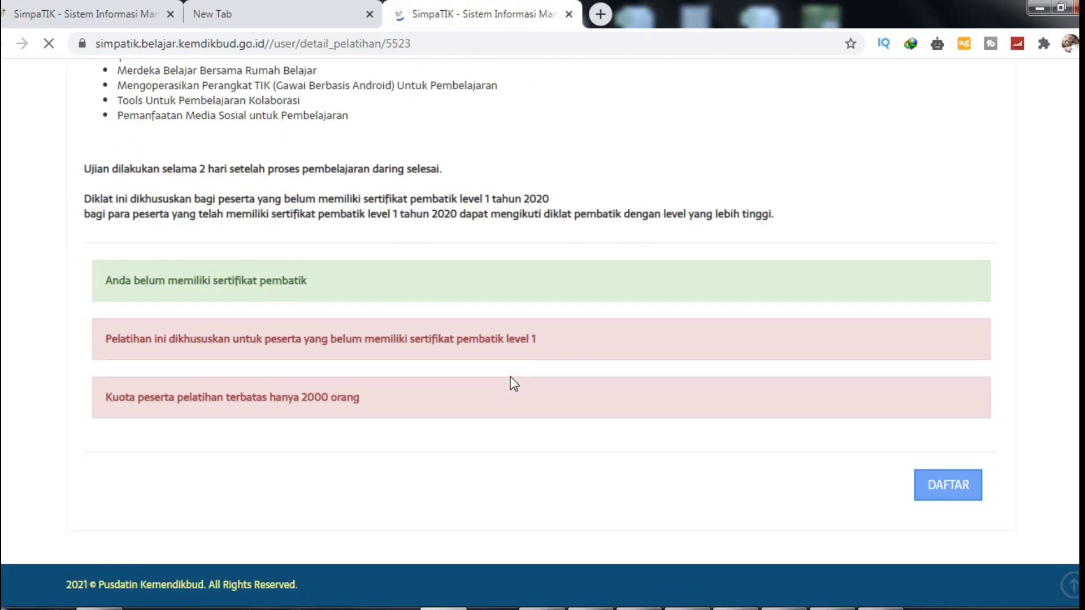